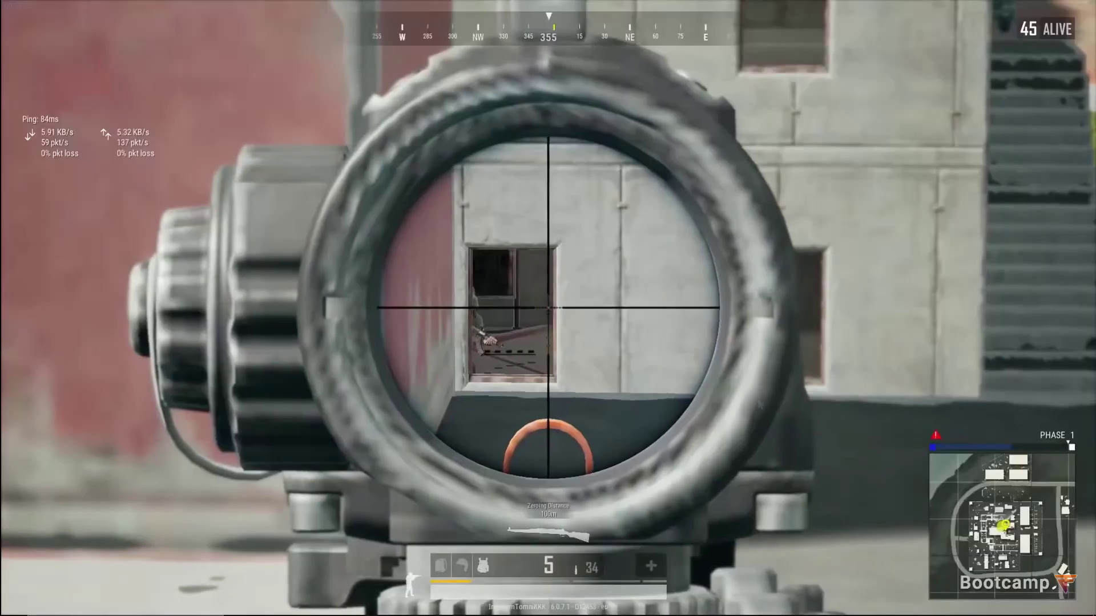
{"action": "left_click", "coordinate": [547, 308]}
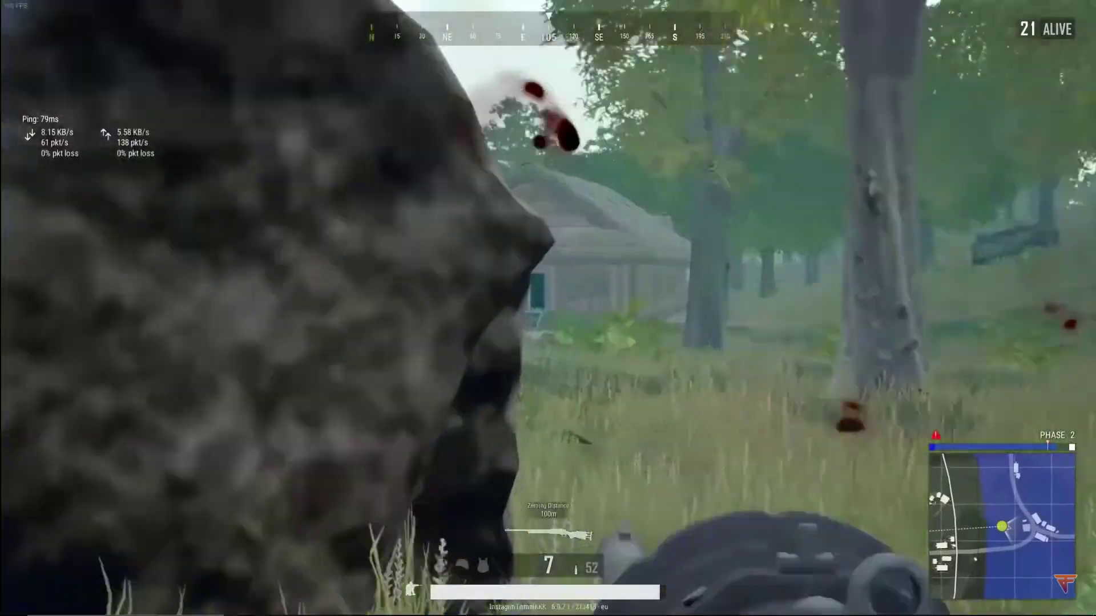
{"action": "right_click", "coordinate": [548, 308]}
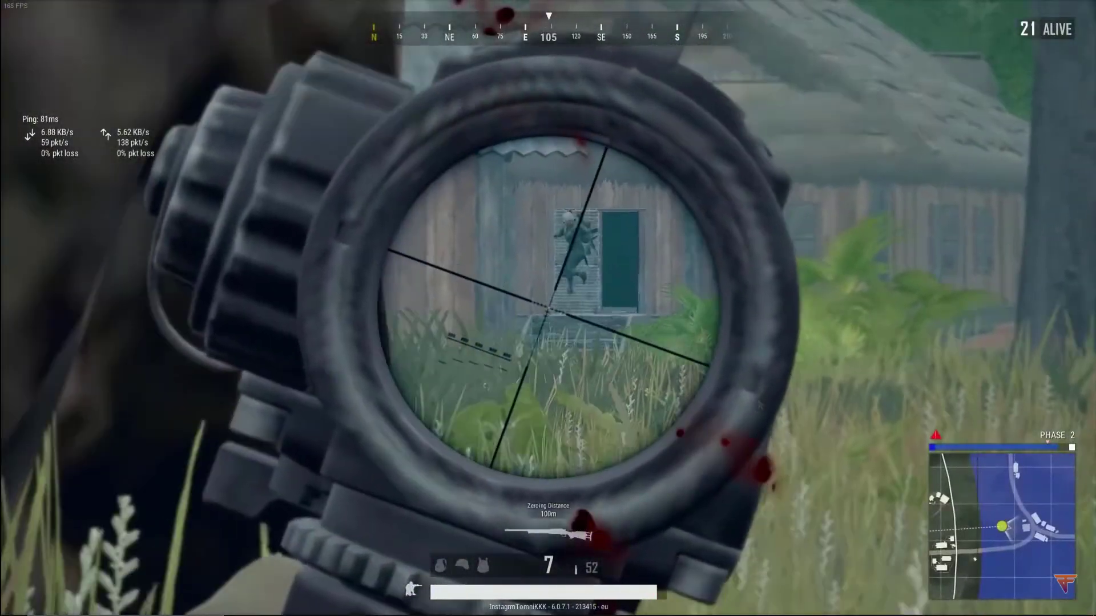
{"action": "left_click", "coordinate": [547, 308]}
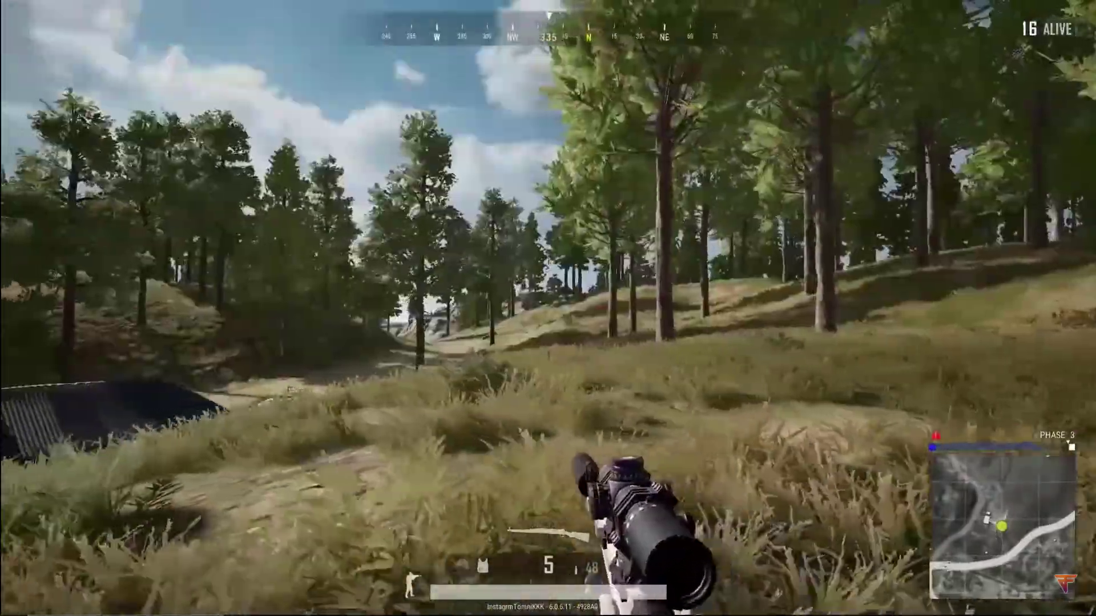
{"action": "right_click", "coordinate": [548, 308]}
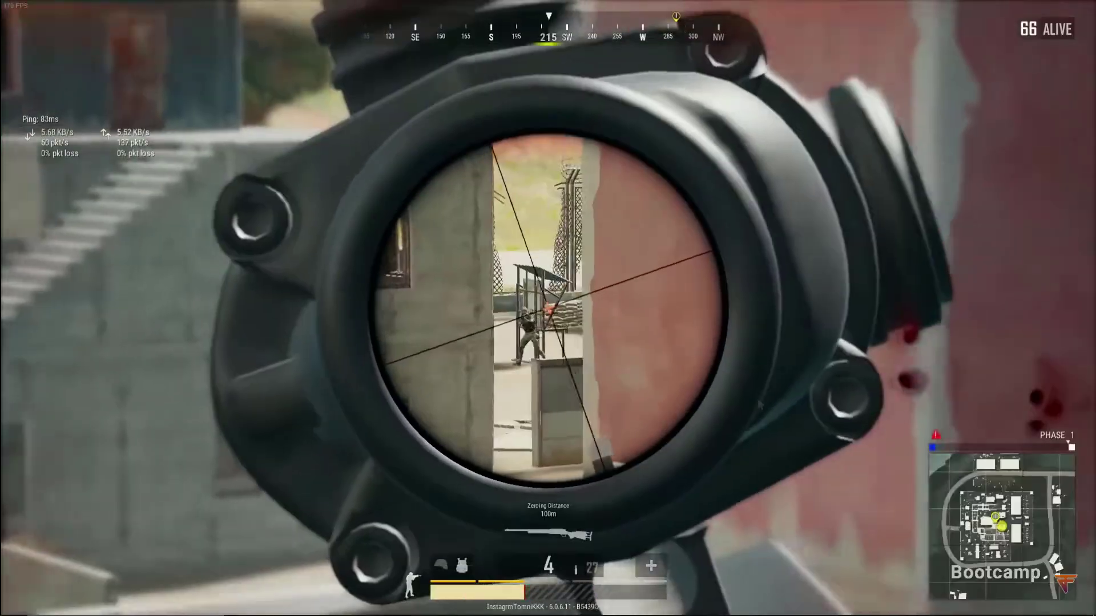
{"action": "left_click", "coordinate": [548, 308]}
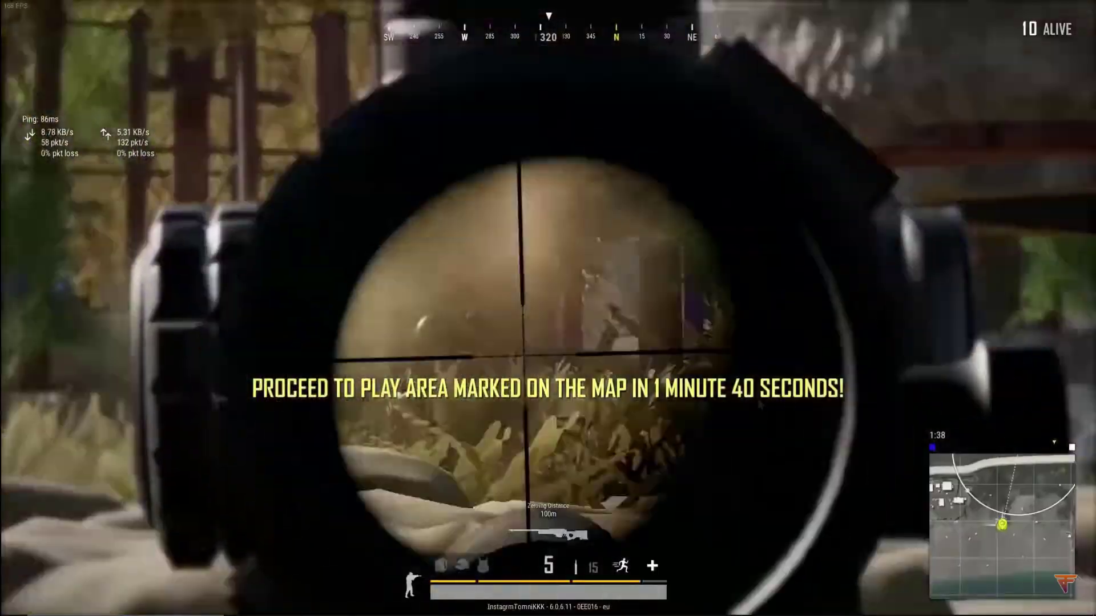
{"action": "left_click", "coordinate": [548, 308]}
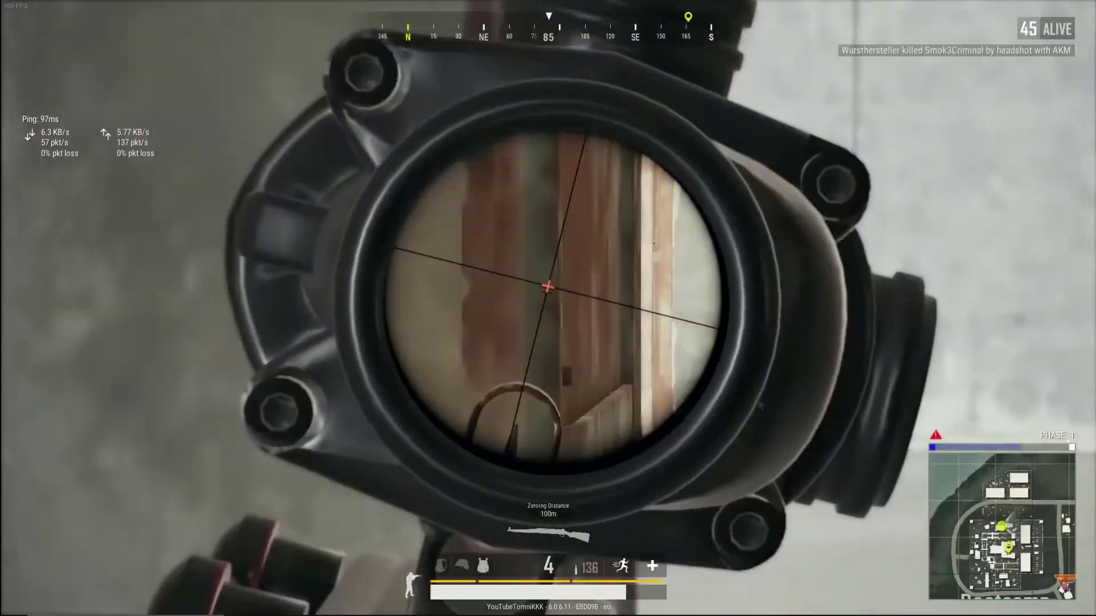
{"action": "left_click", "coordinate": [548, 308]}
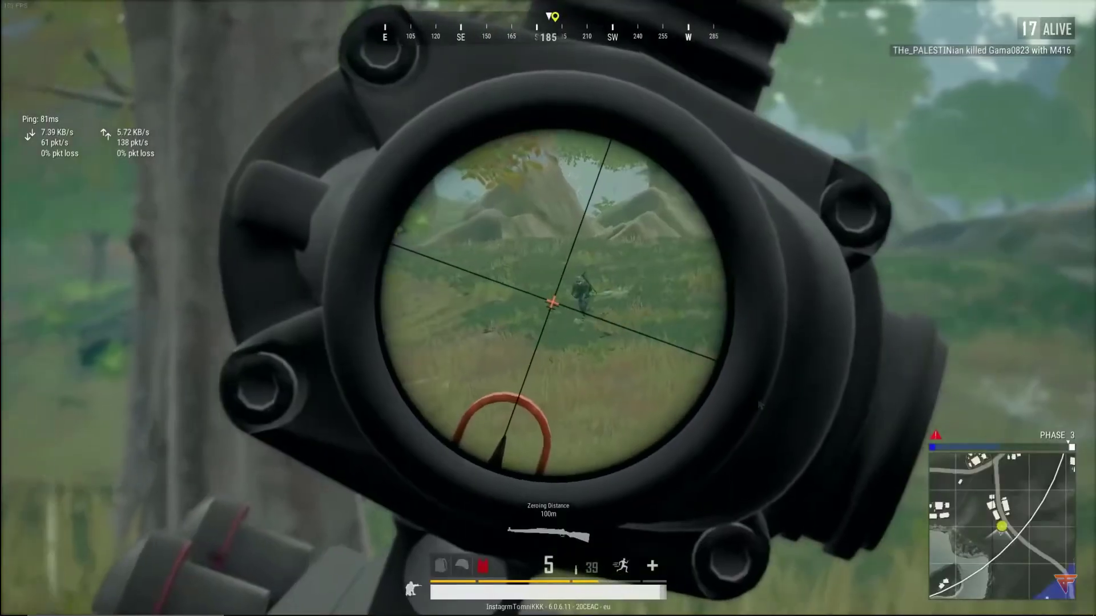
{"action": "left_click", "coordinate": [547, 308]}
{"action": "key", "text": "1"}
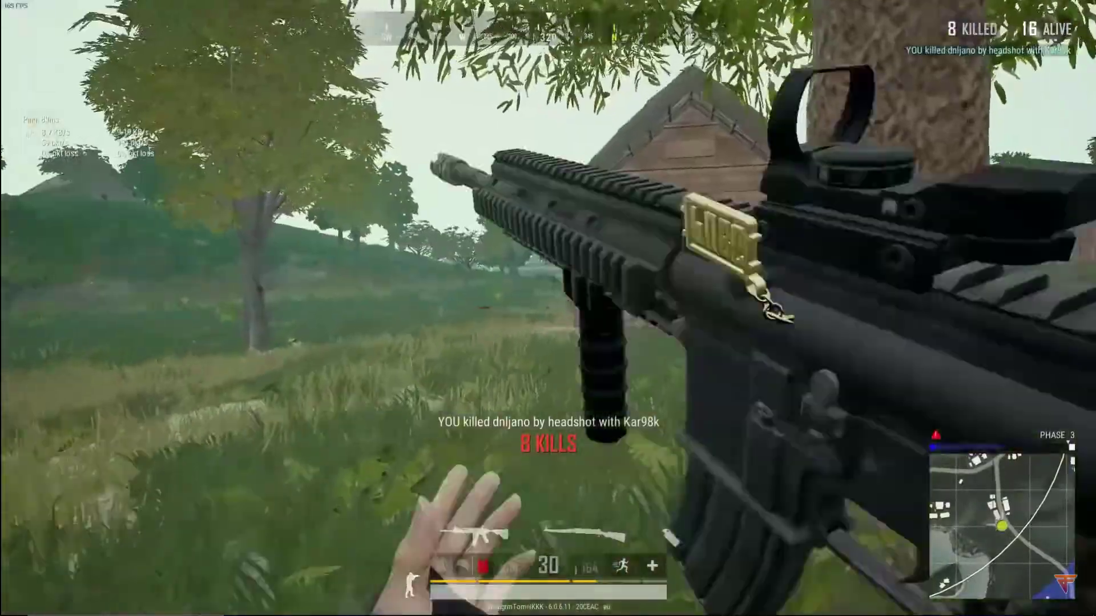
{"action": "key", "text": "x"}
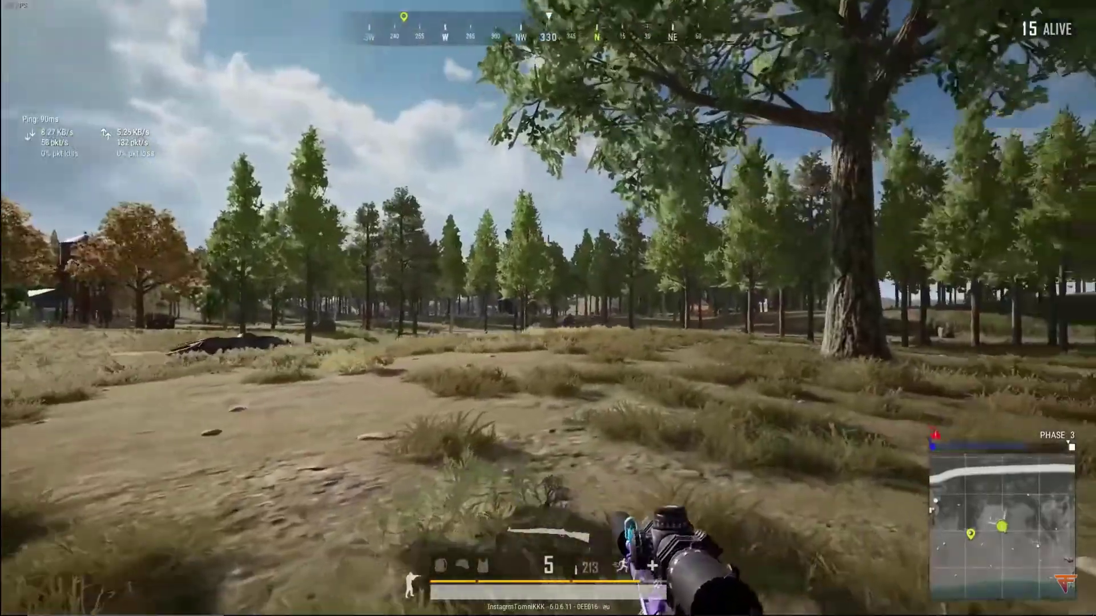
{"action": "right_click", "coordinate": [548, 308]}
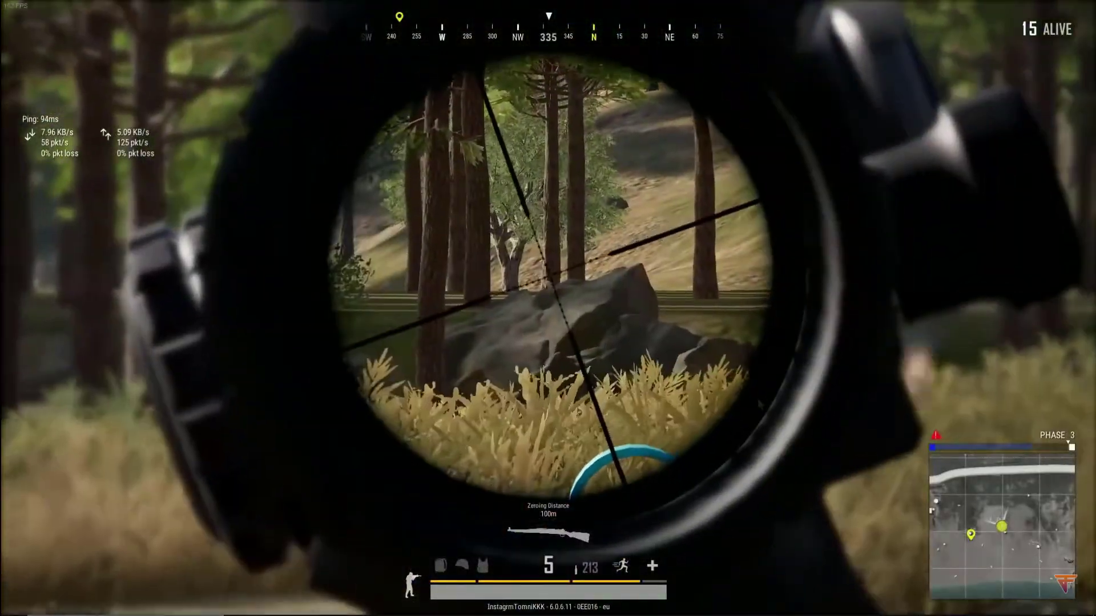
{"action": "left_click", "coordinate": [548, 308]}
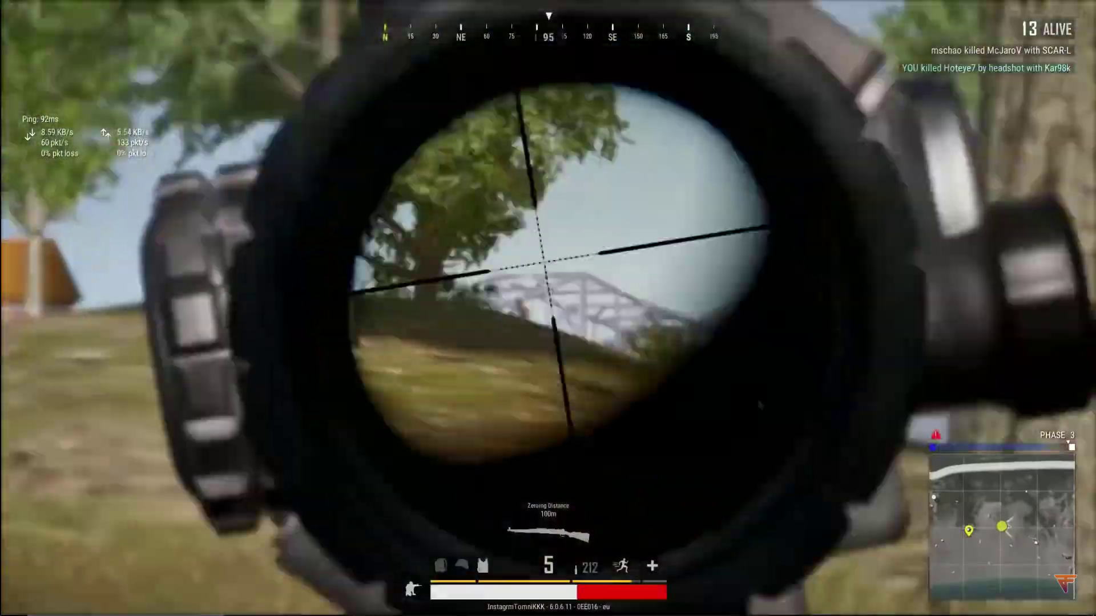
{"action": "left_click", "coordinate": [548, 308]}
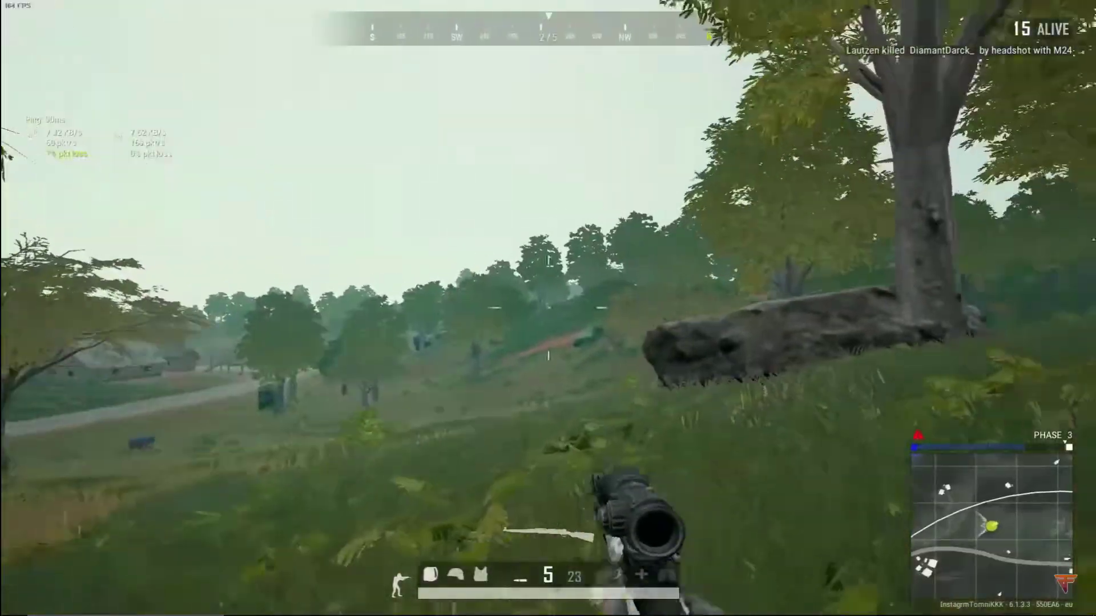
{"action": "right_click", "coordinate": [548, 308]}
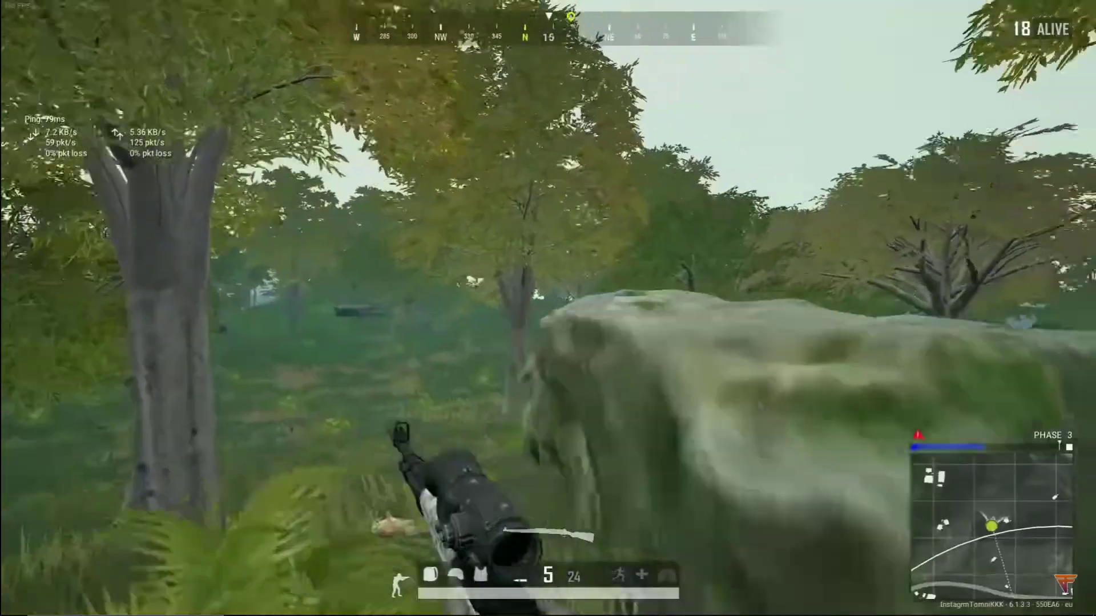
{"action": "right_click", "coordinate": [548, 309]}
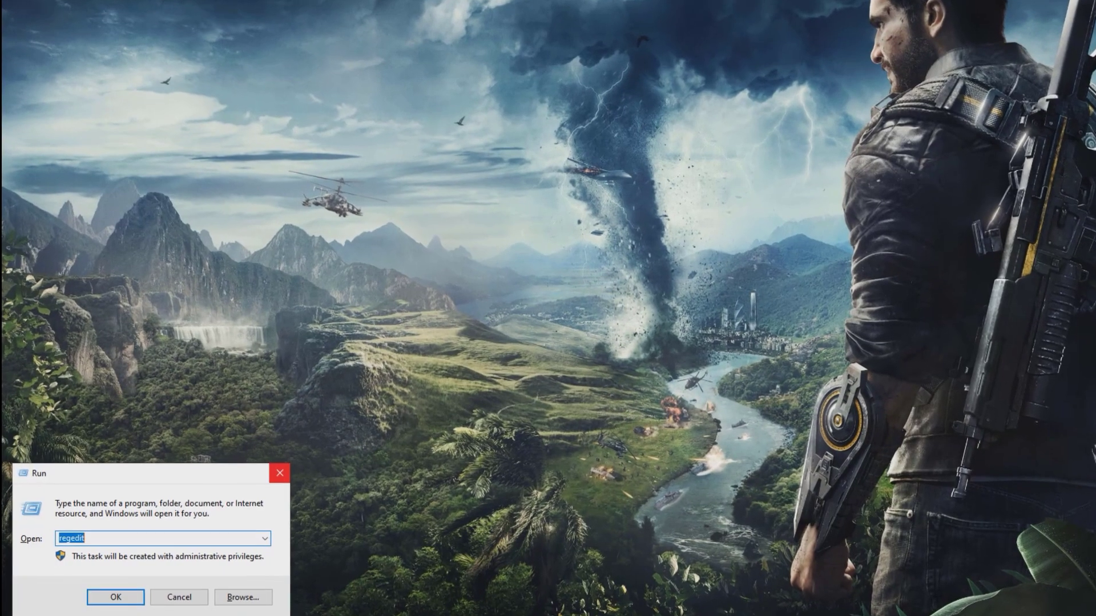
- Open Registry Editor with regedit and go to the key HKEY_LOCAL_MACHINE\SYSTEM\ControlSet001\Services\TimeBrokerSvc
{"action": "type", "text": "rege"}
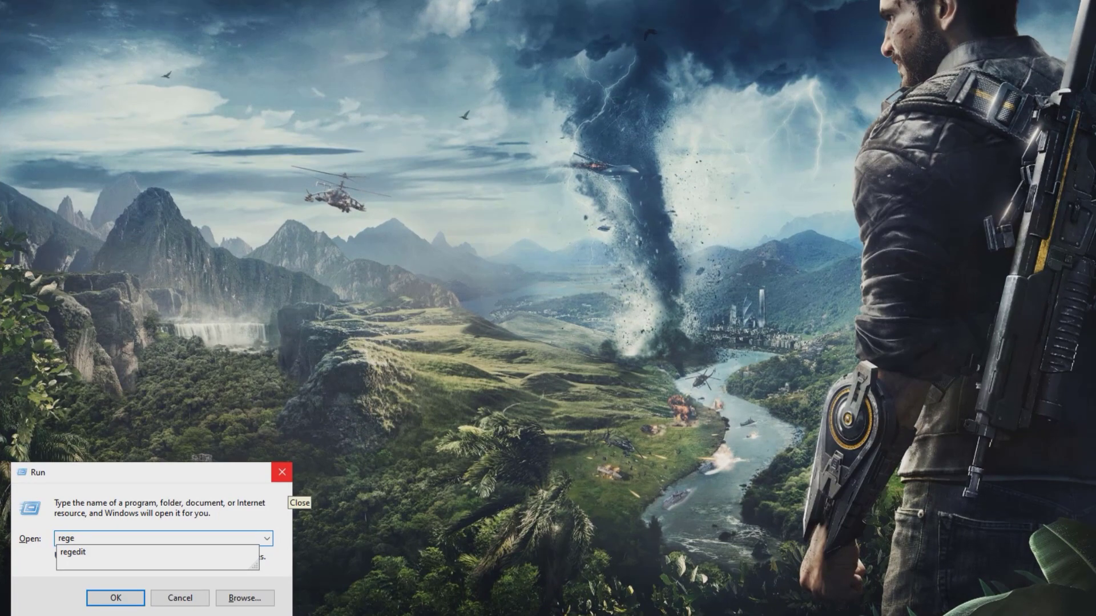
{"action": "key", "text": "Down"}
{"action": "key", "text": "Return"}
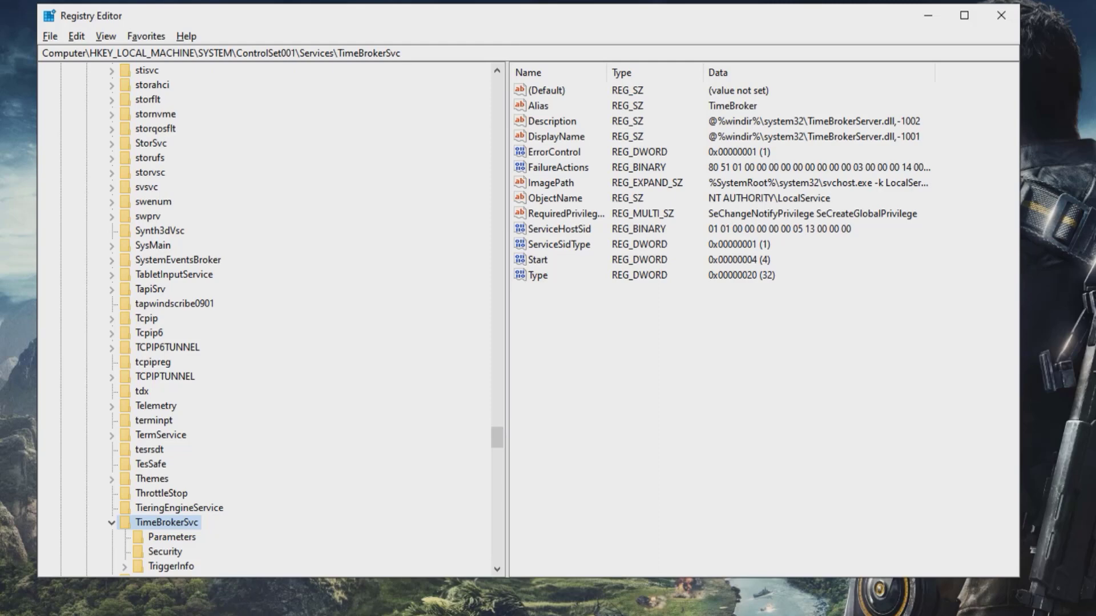
{"action": "left_click", "coordinate": [405, 53]}
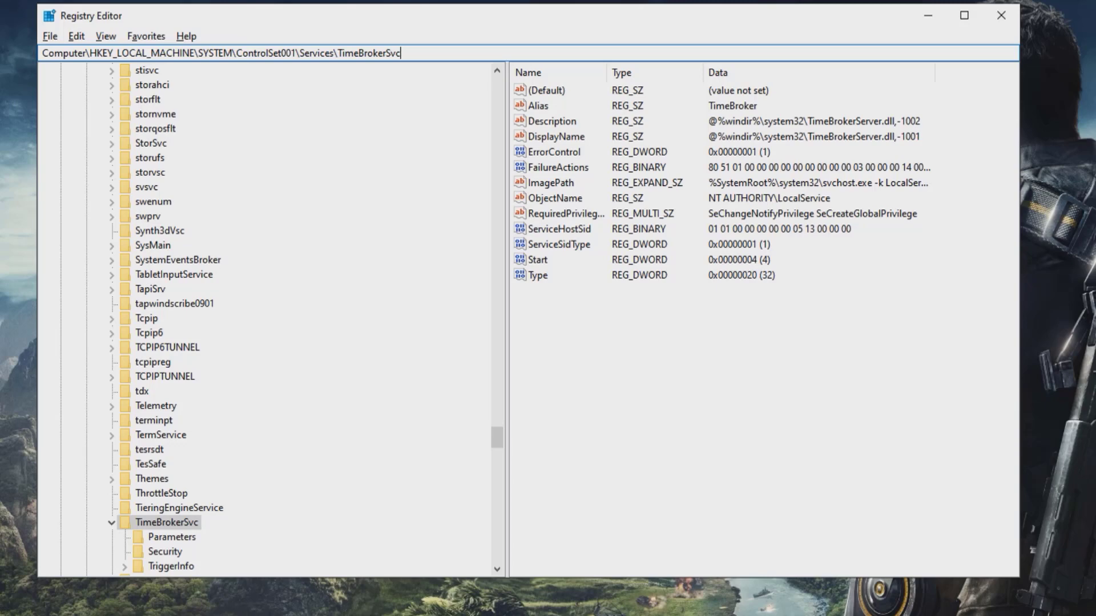
- Set the TimeBrokerSvc key's Start value to 4 in hexadecimal and close Registry Editor
{"action": "double_click", "coordinate": [537, 260]}
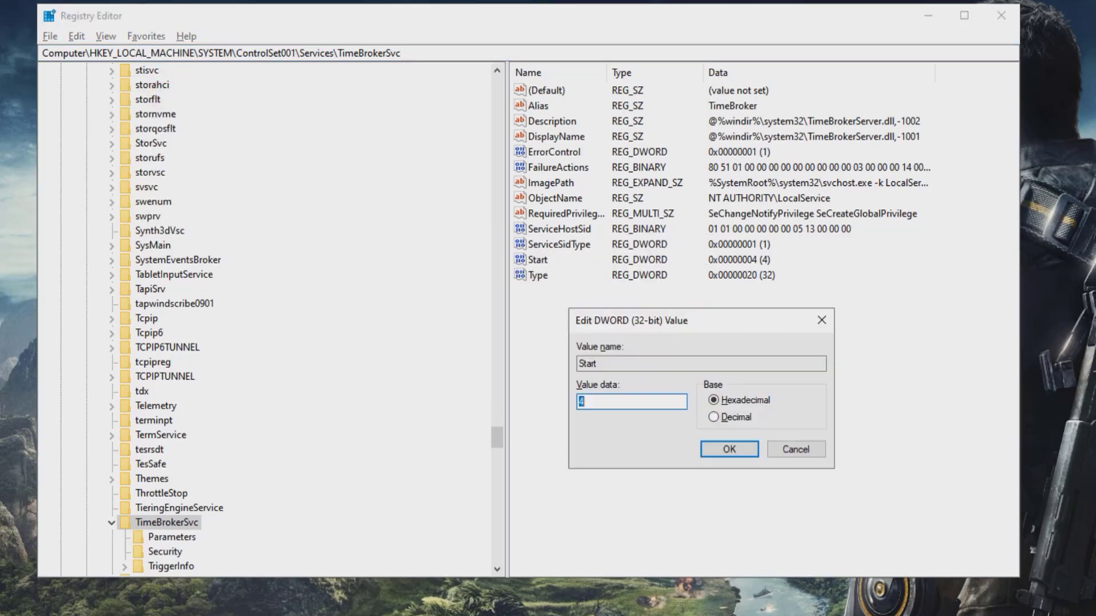
{"action": "left_click", "coordinate": [641, 405]}
{"action": "key", "text": "BackSpace"}
{"action": "type", "text": "4"}
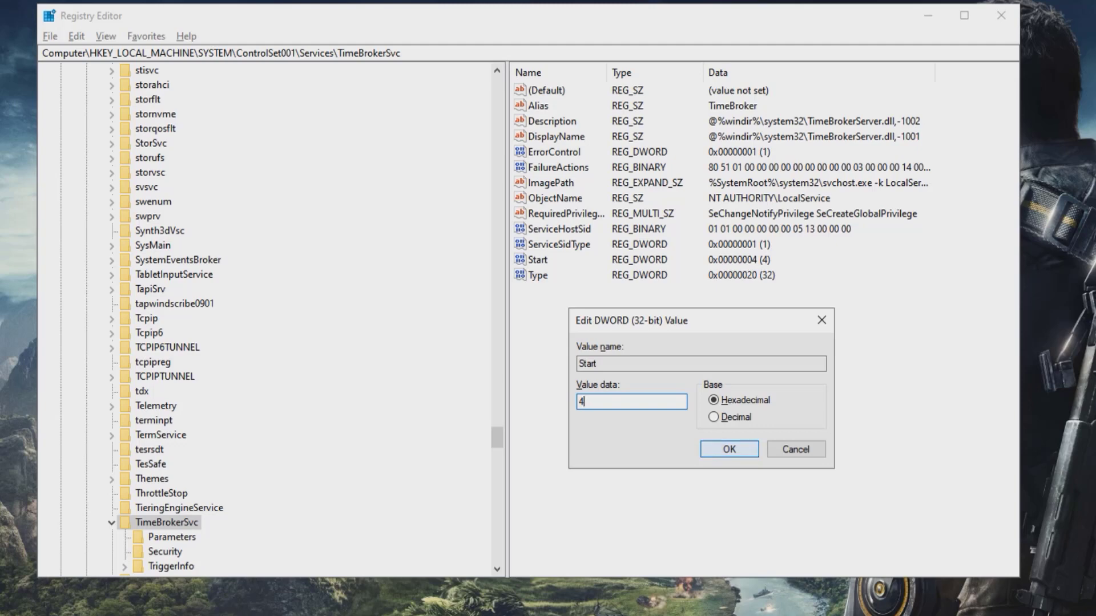
{"action": "left_click", "coordinate": [719, 450]}
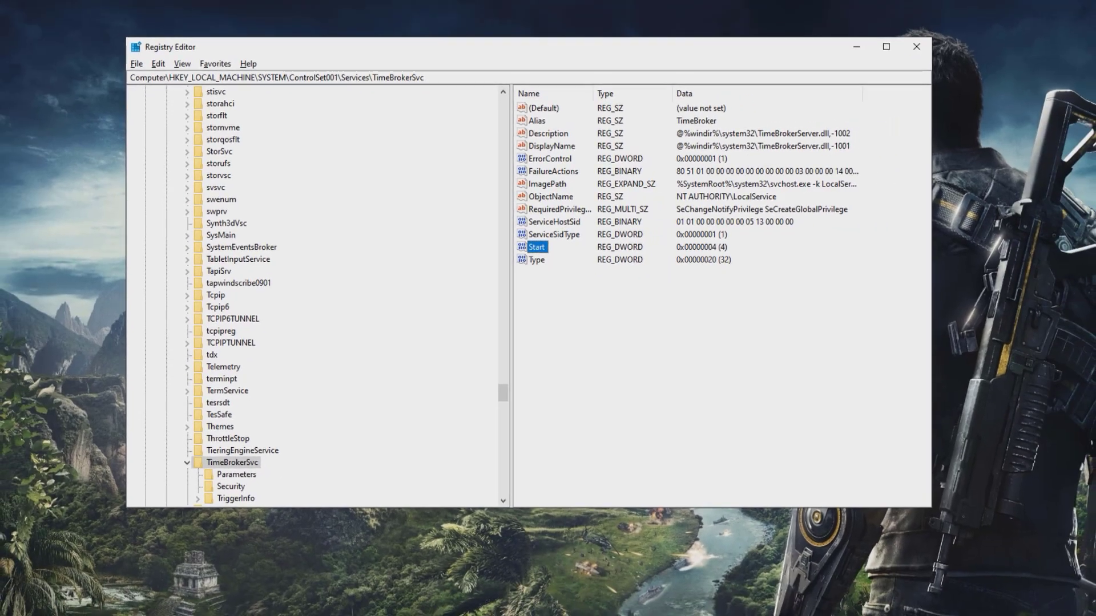
{"action": "left_click", "coordinate": [905, 49]}
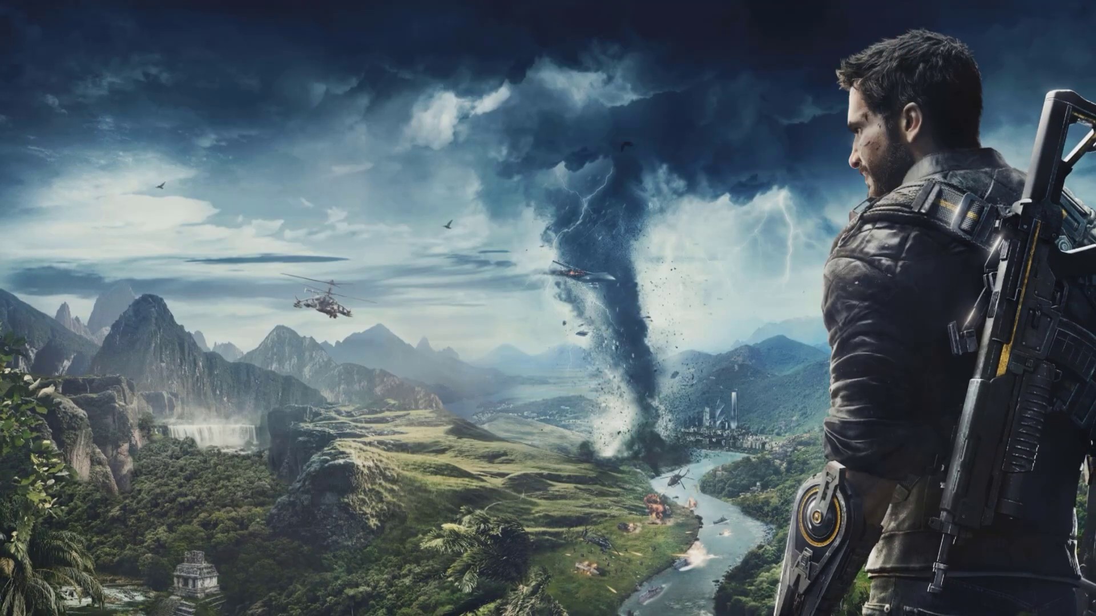
- Bring up the Restart power option for the computer
{"action": "key", "text": "super"}
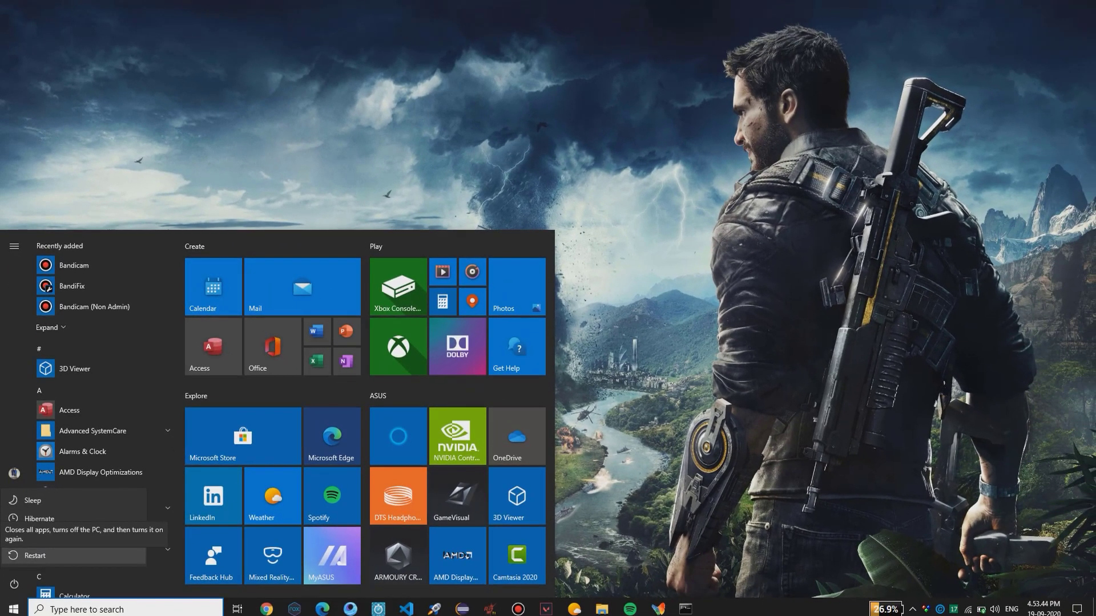
{"action": "left_click", "coordinate": [35, 556]}
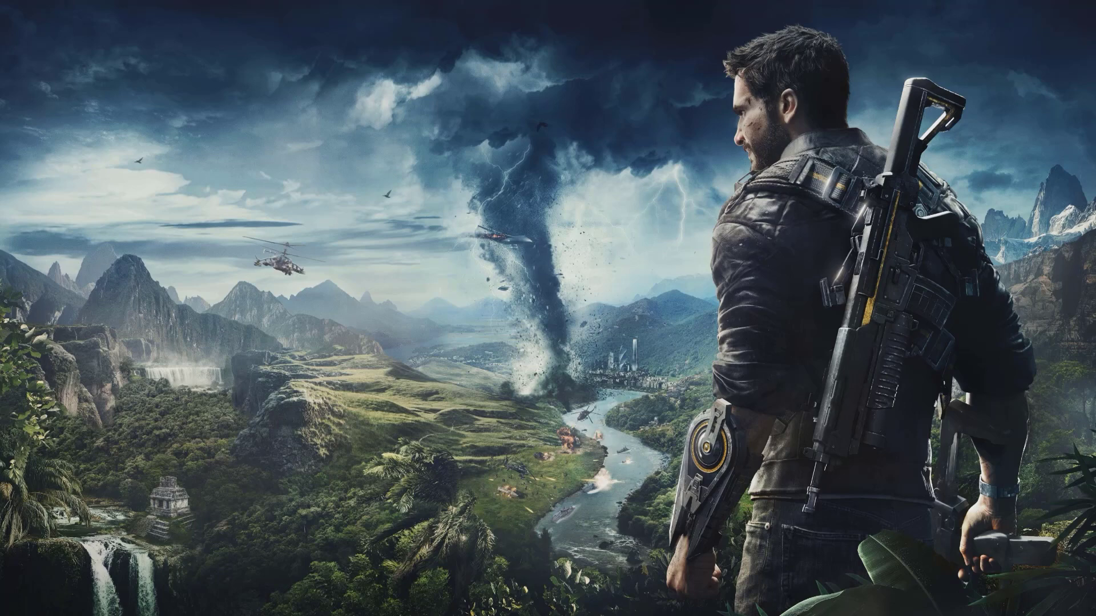
- Search Windows for the Background apps settings, open them and reposition the Settings window
{"action": "key", "text": "super"}
{"action": "type", "text": "backgr"}
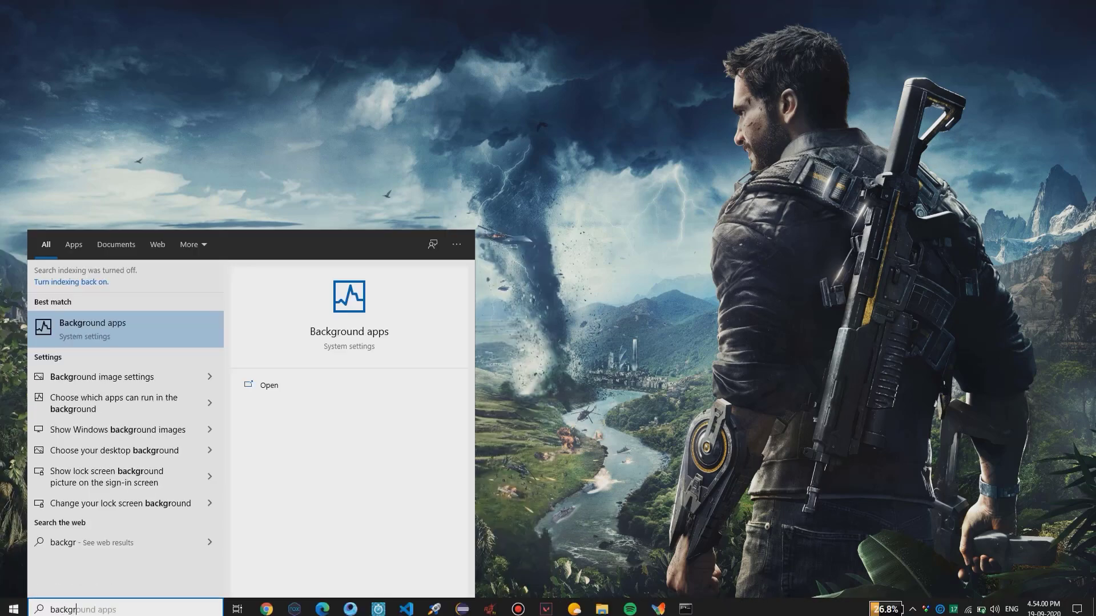
{"action": "key", "text": "Return"}
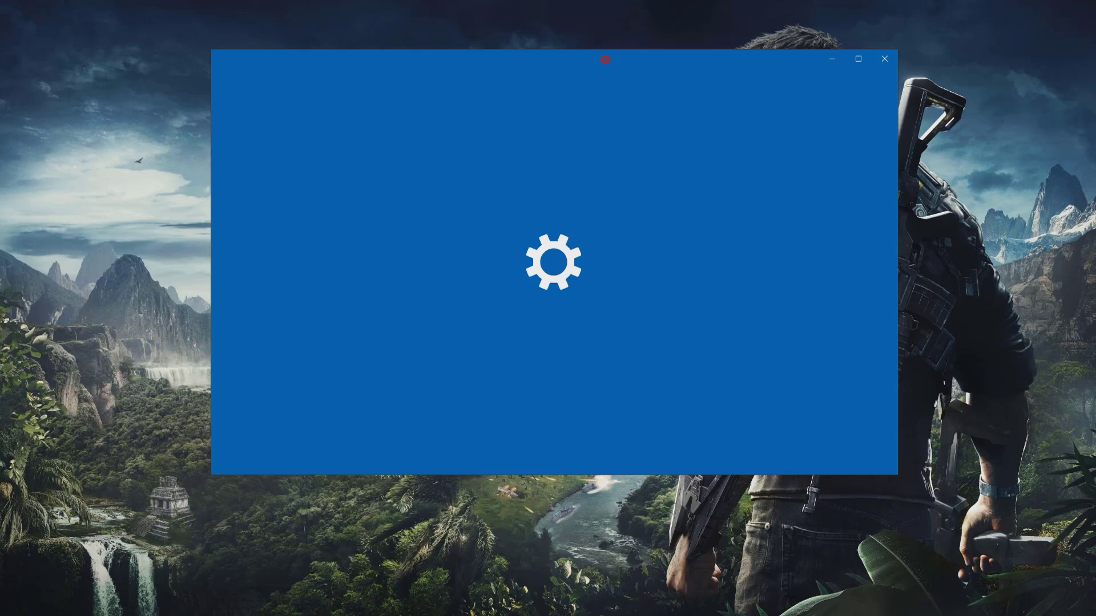
{"action": "left_click_drag", "start_coordinate": [604, 59], "coordinate": [623, 94]}
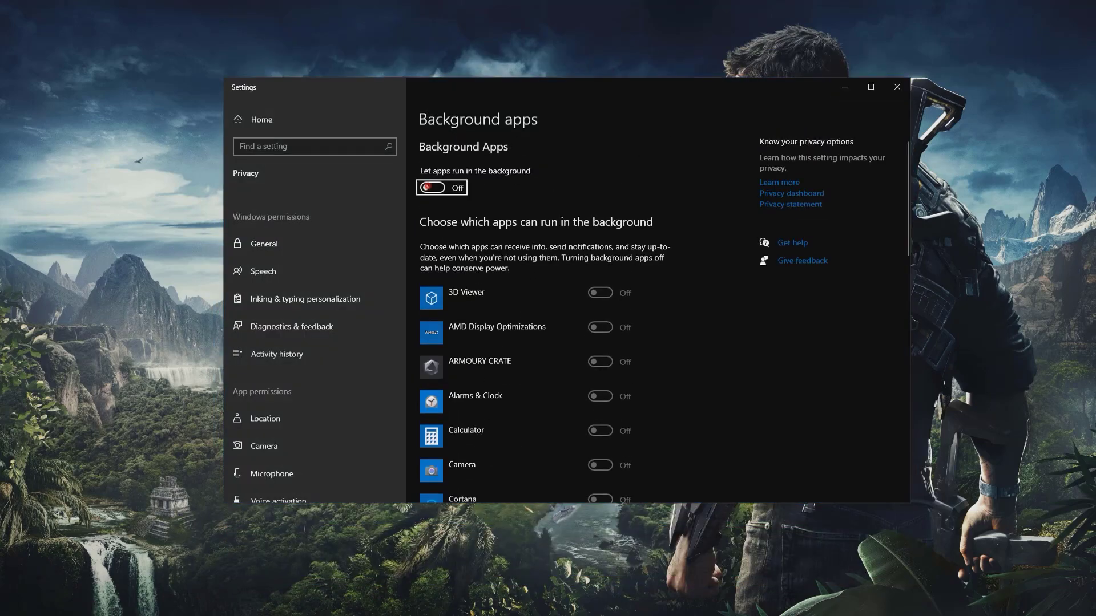
- Turn on letting apps run in the background and look through the list of apps
{"action": "left_click", "coordinate": [426, 187]}
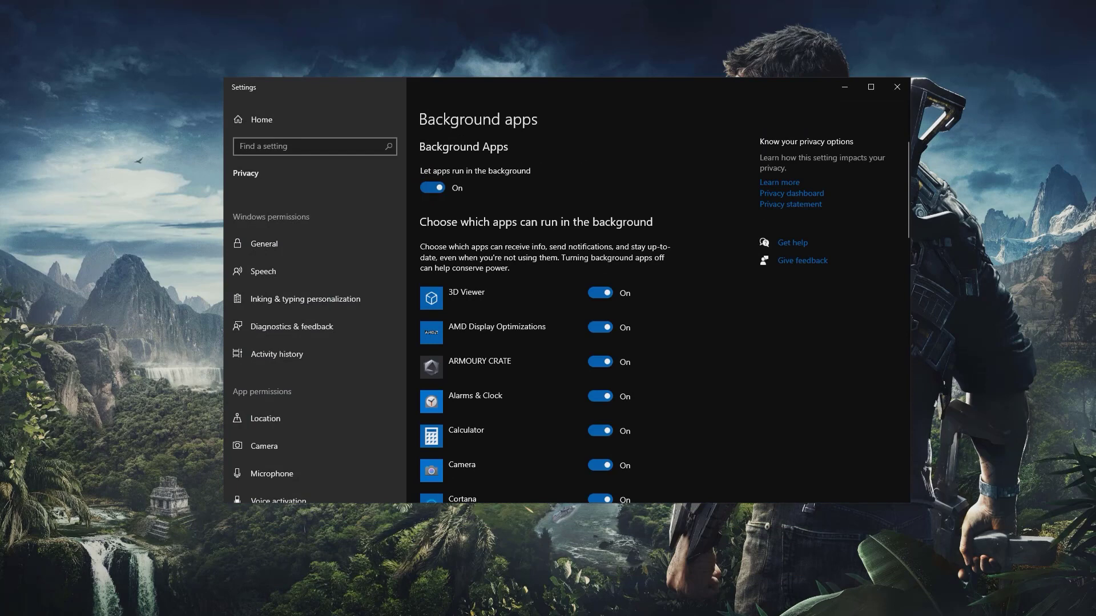
{"action": "scroll", "coordinate": [548, 319], "scroll_direction": "down", "scroll_amount": 12}
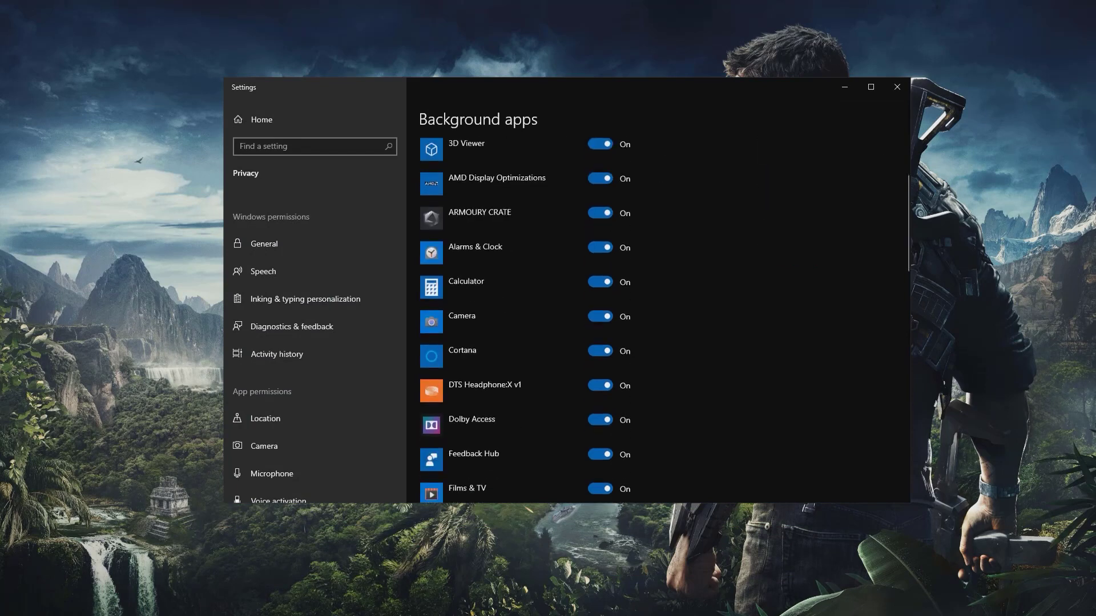
{"action": "scroll", "coordinate": [548, 320], "scroll_direction": "up", "scroll_amount": 12}
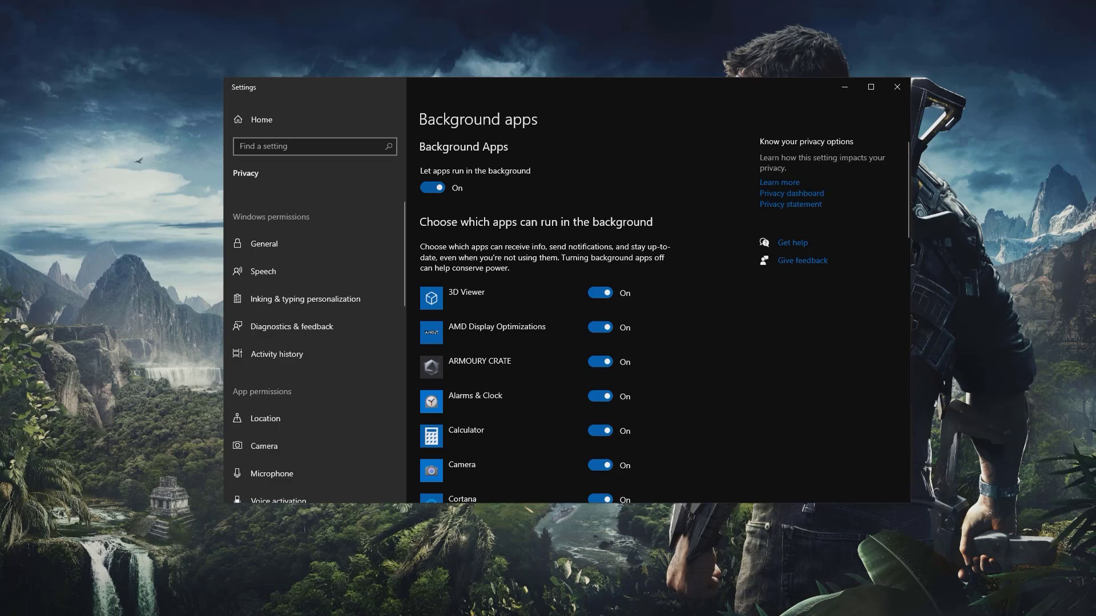
- Turn off letting apps run in the background, check the app list and close Settings
{"action": "left_click", "coordinate": [432, 188]}
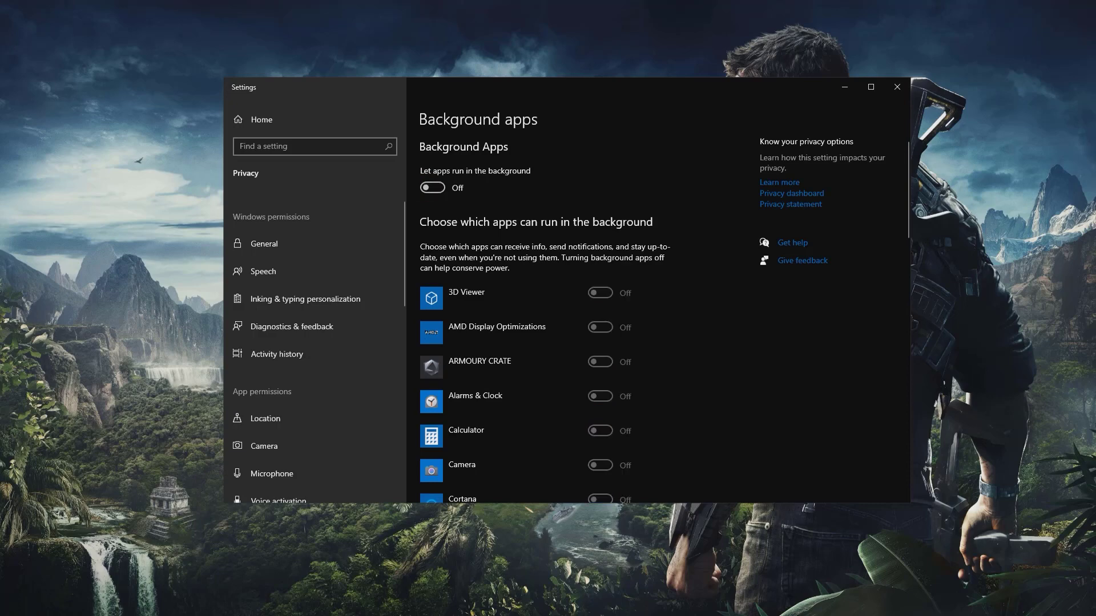
{"action": "scroll", "coordinate": [664, 321], "scroll_direction": "down", "scroll_amount": 15}
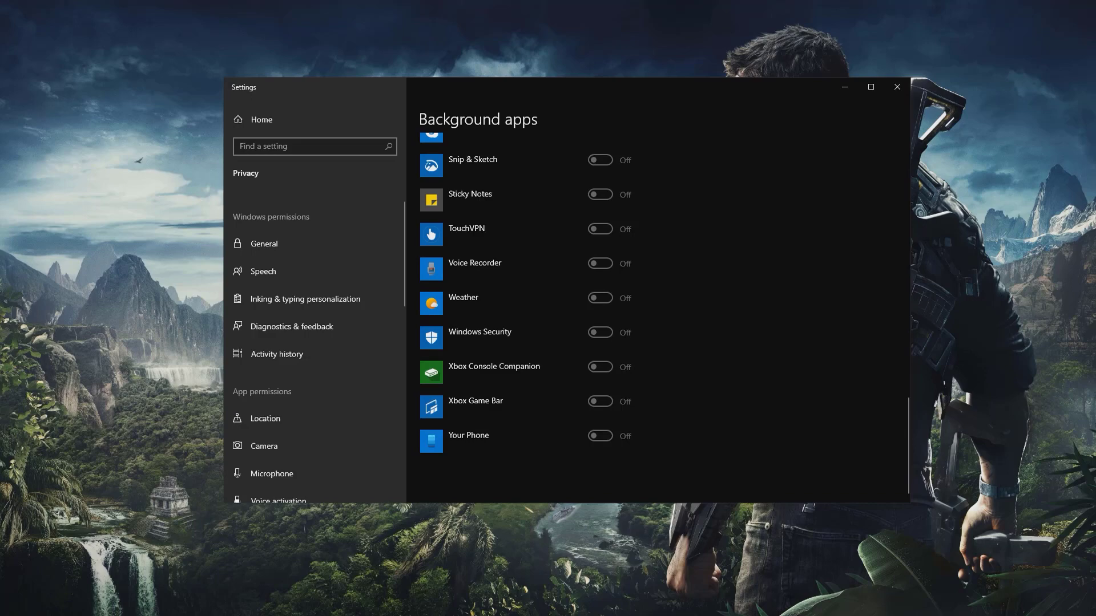
{"action": "scroll", "coordinate": [525, 317], "scroll_direction": "up", "scroll_amount": 3}
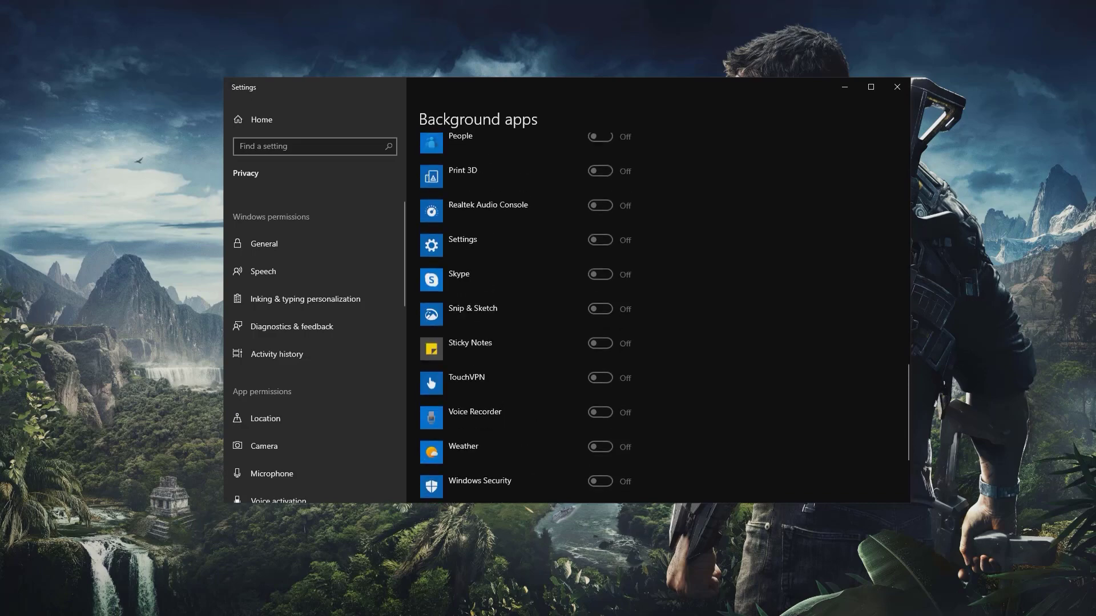
{"action": "scroll", "coordinate": [525, 317], "scroll_direction": "up", "scroll_amount": 6}
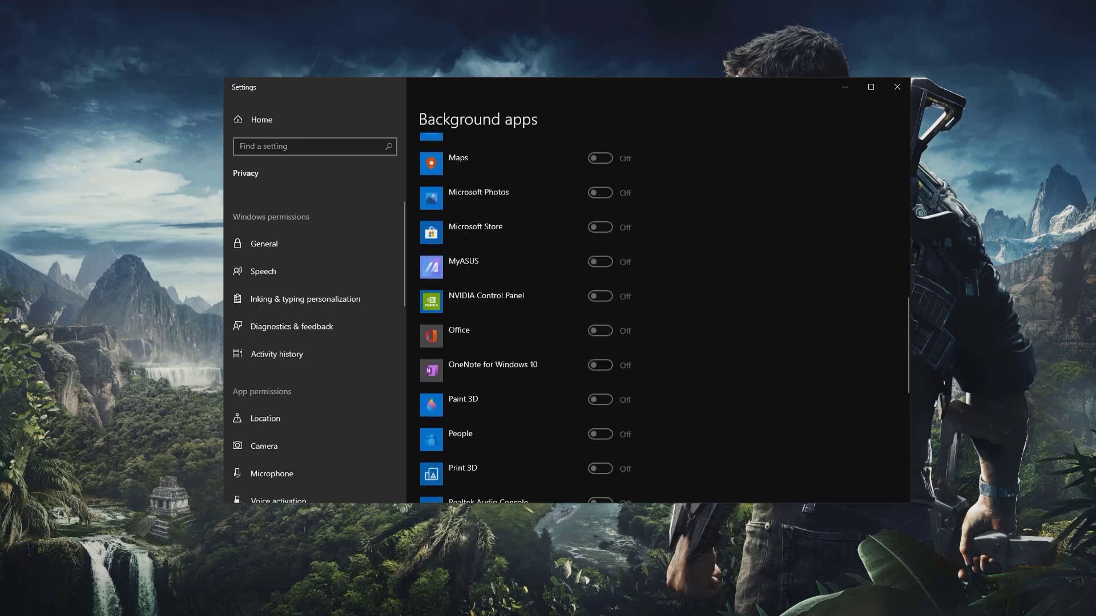
{"action": "left_click", "coordinate": [896, 87]}
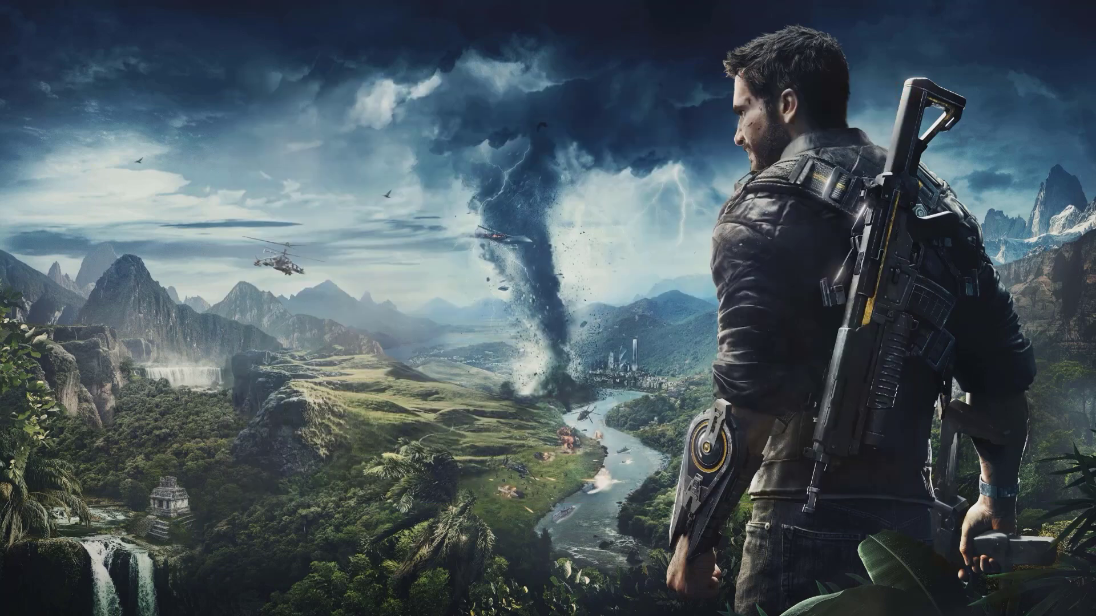
- Search Windows for cmd and open Command Prompt as administrator
{"action": "key", "text": "super"}
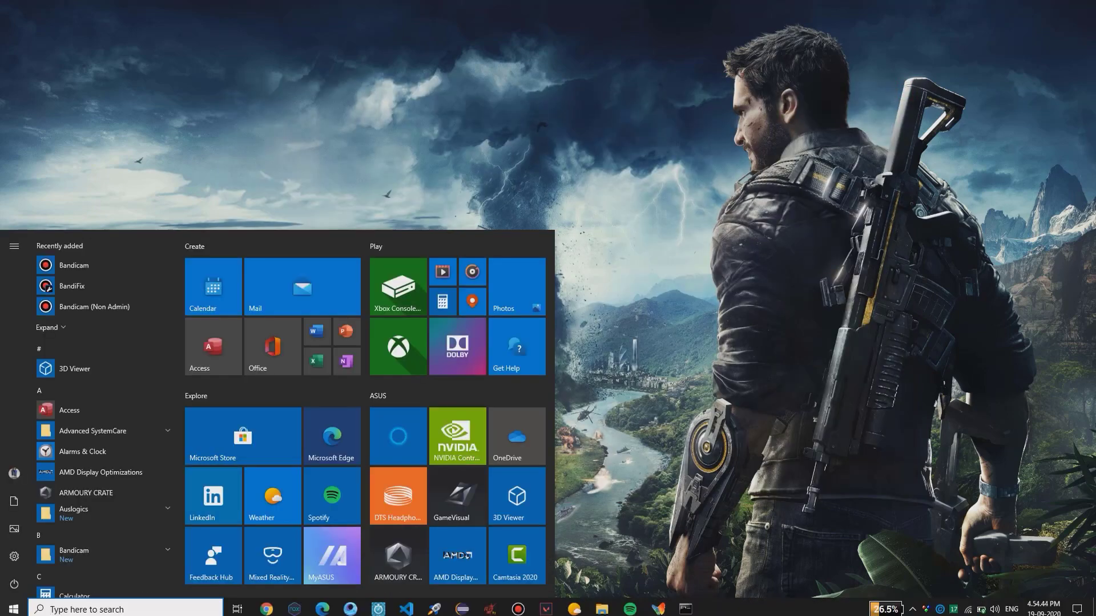
{"action": "type", "text": "cmd"}
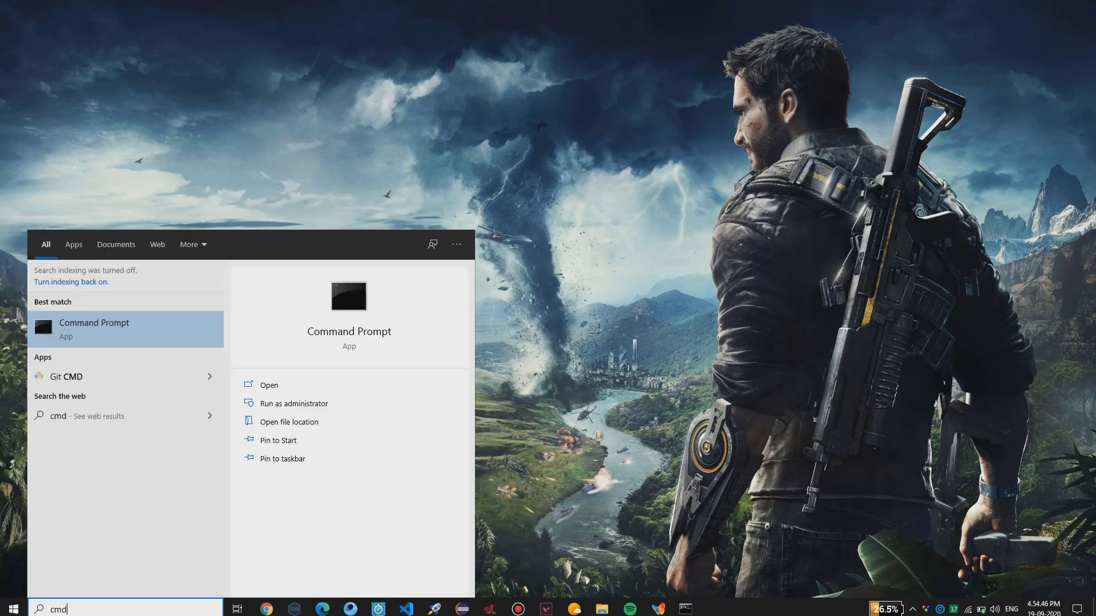
{"action": "key", "text": "Right"}
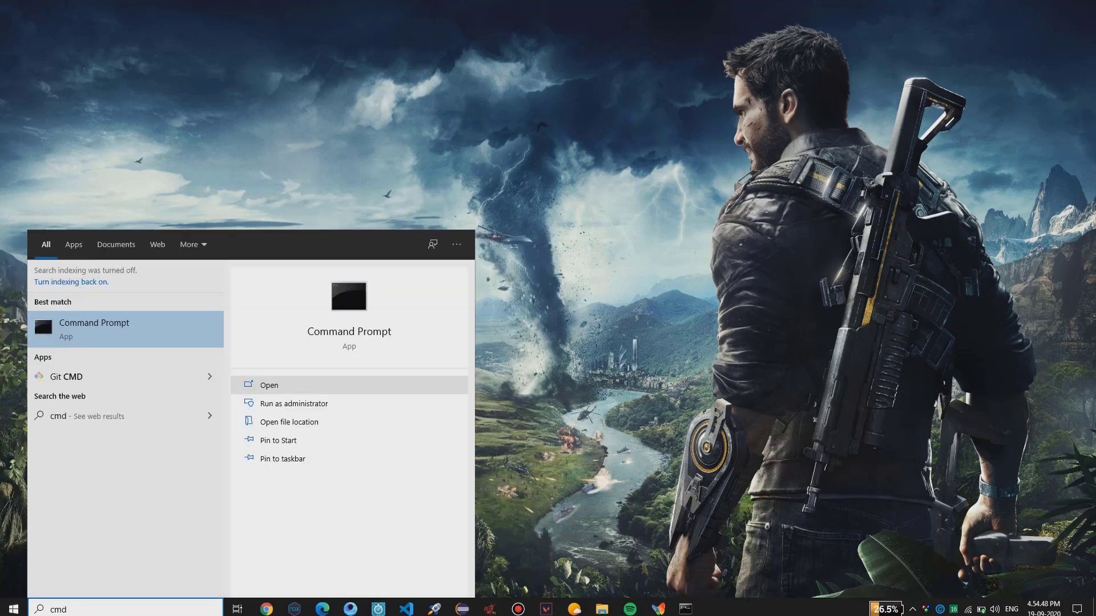
{"action": "key", "text": "Down"}
{"action": "key", "text": "Down"}
{"action": "key", "text": "Up"}
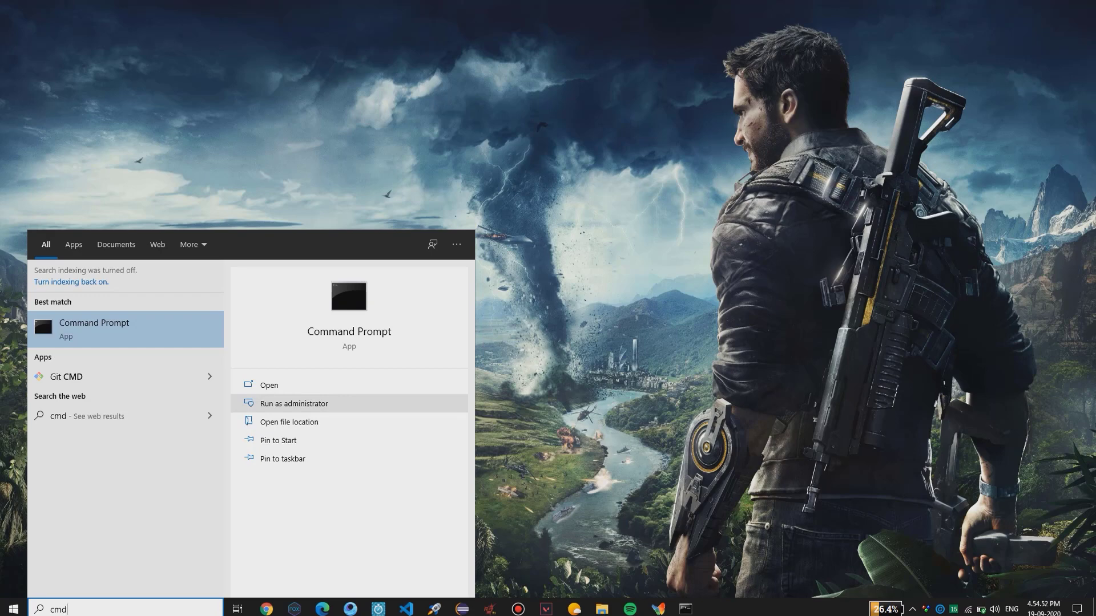
{"action": "left_click", "coordinate": [296, 404]}
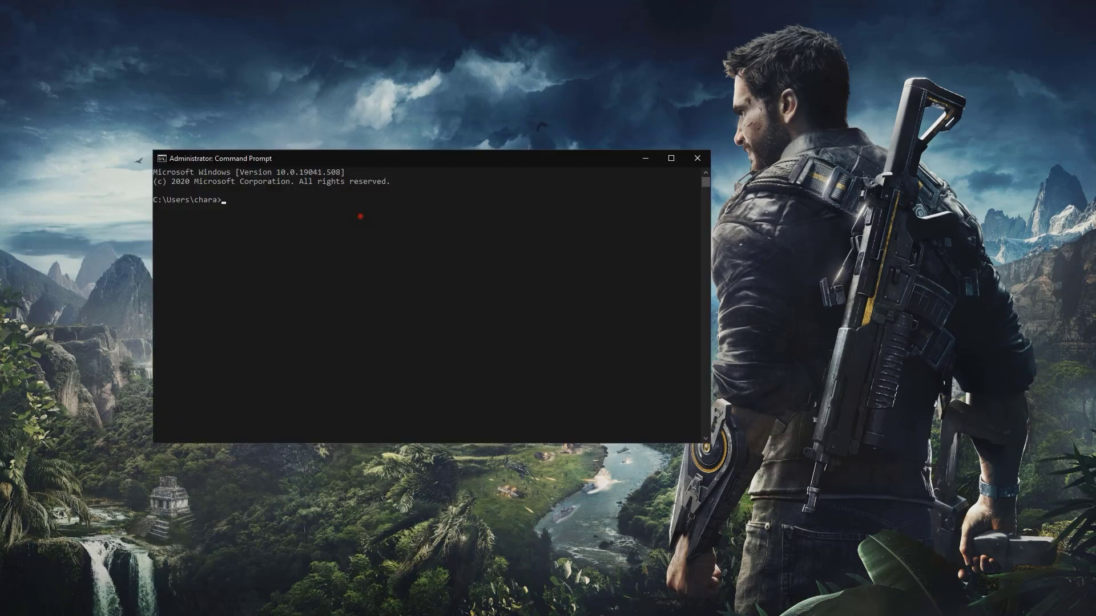
- Start a system file scan with the command sfc /scannow and minimize the Command Prompt window
{"action": "left_click", "coordinate": [360, 216]}
{"action": "type", "text": "sfc /scanow"}
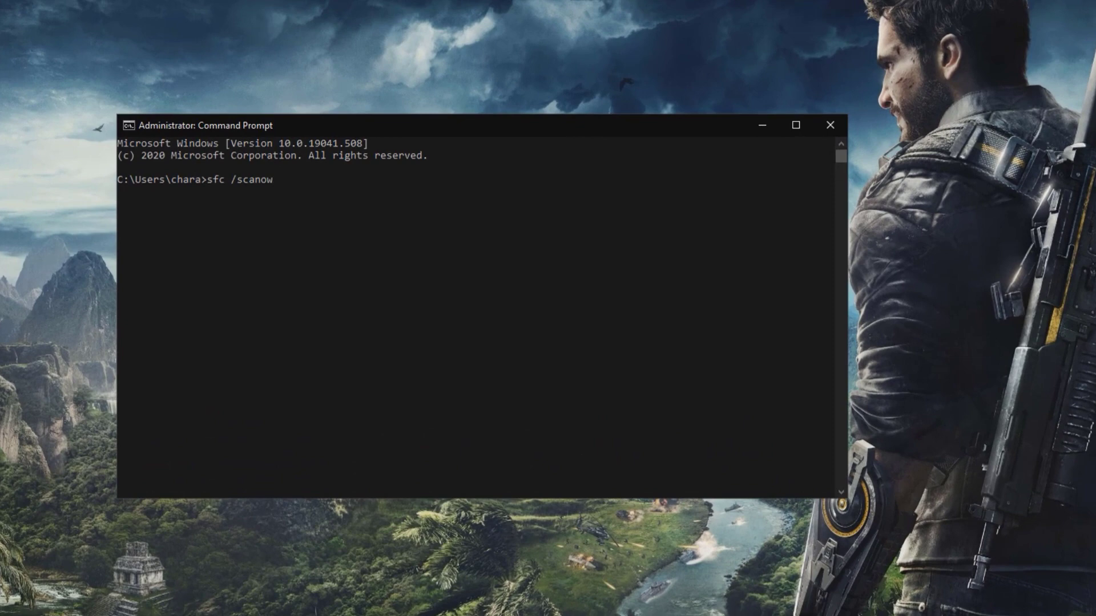
{"action": "key", "text": "BackSpace"}
{"action": "key", "text": "BackSpace"}
{"action": "type", "text": "now"}
{"action": "key", "text": "Return"}
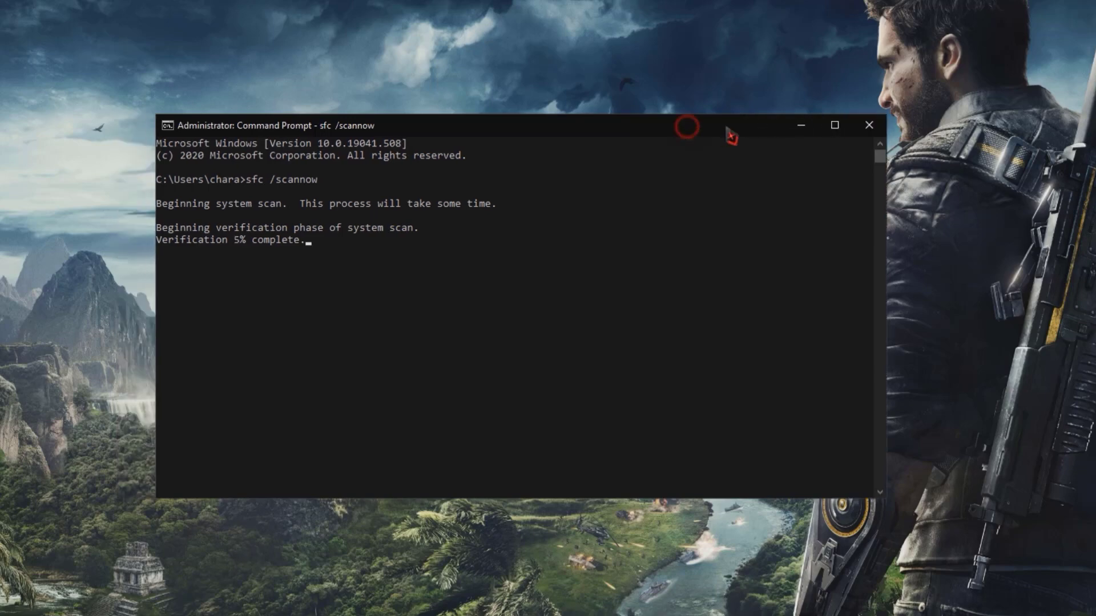
{"action": "left_click", "coordinate": [831, 125]}
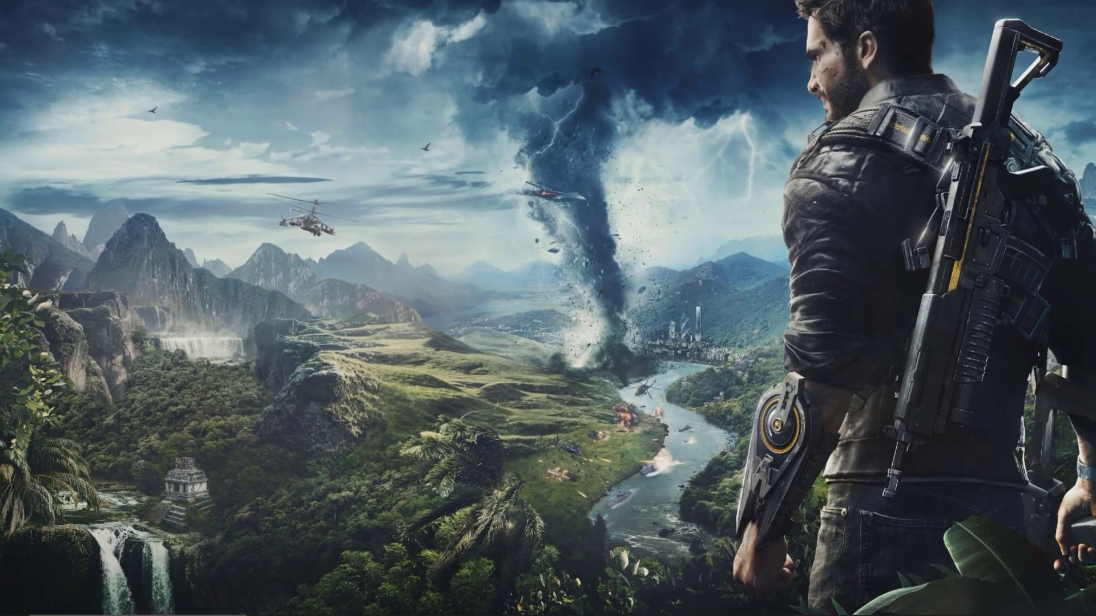
- Search Windows for Disk Cleanup and open it to scan the C: drive
{"action": "key", "text": "super"}
{"action": "type", "text": "dsik"}
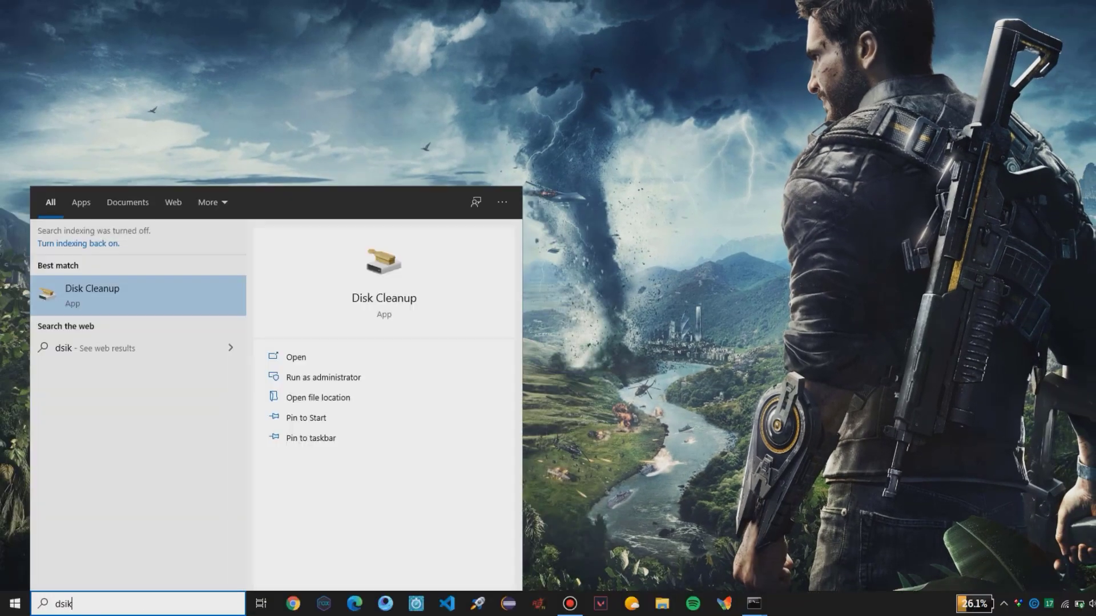
{"action": "left_click", "coordinate": [142, 293]}
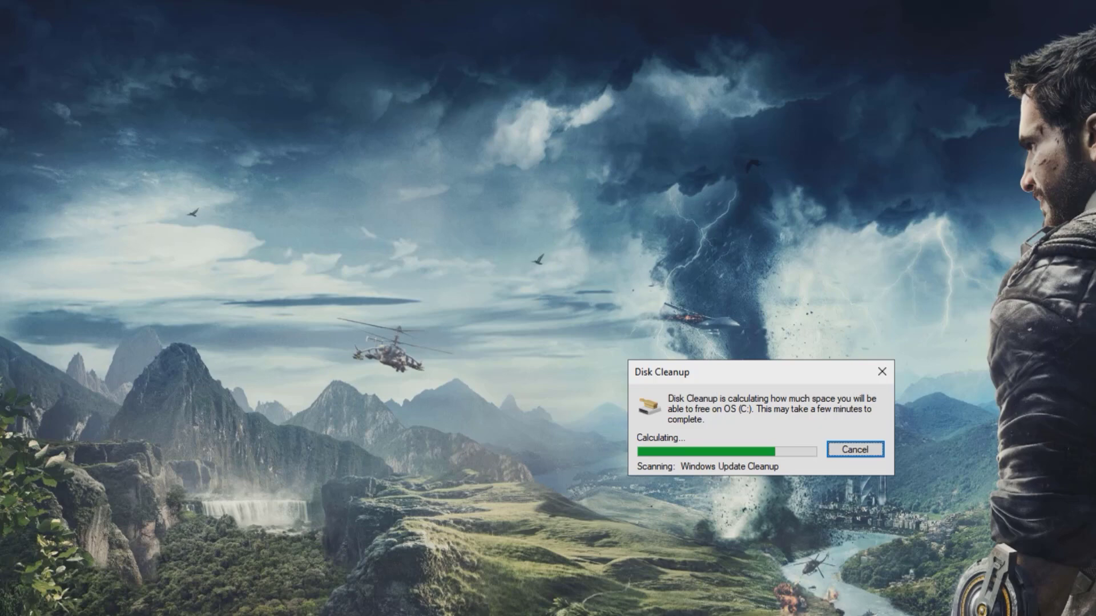
{"action": "left_click", "coordinate": [567, 297]}
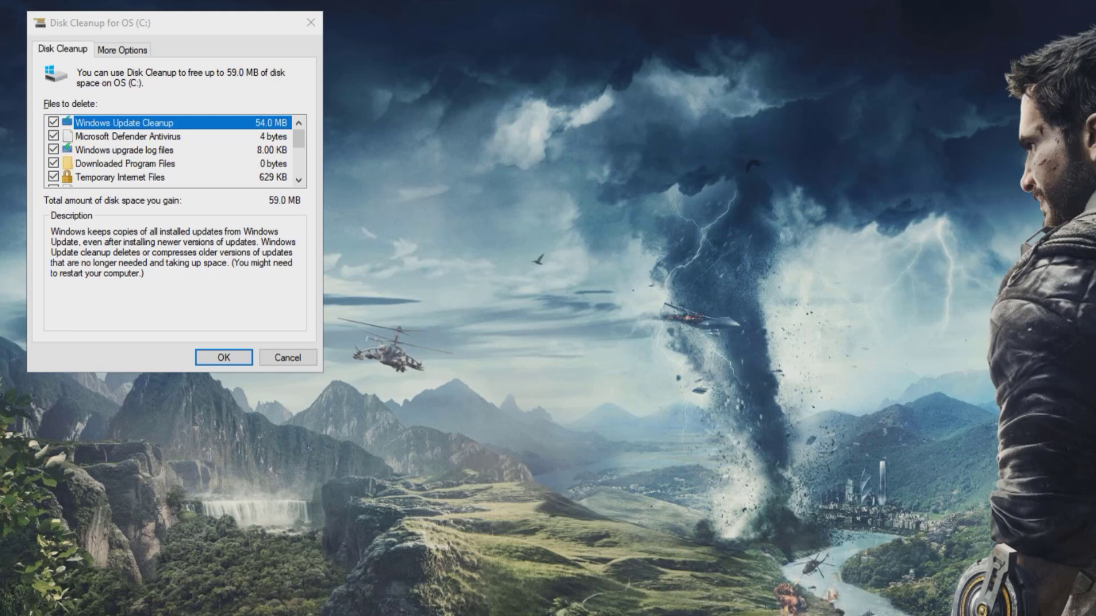
- Reposition the Disk Cleanup window, review the files to delete and run the cleanup of the ticked categories on OS (C:)
{"action": "left_click_drag", "start_coordinate": [122, 17], "coordinate": [215, 50]}
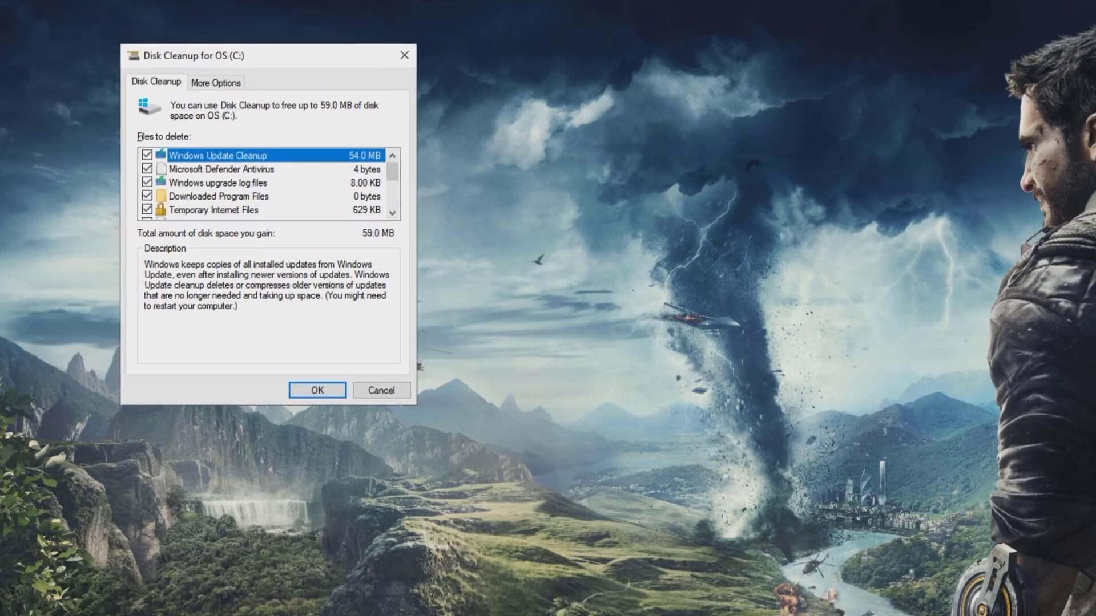
{"action": "scroll", "coordinate": [263, 183], "scroll_direction": "down", "scroll_amount": 3}
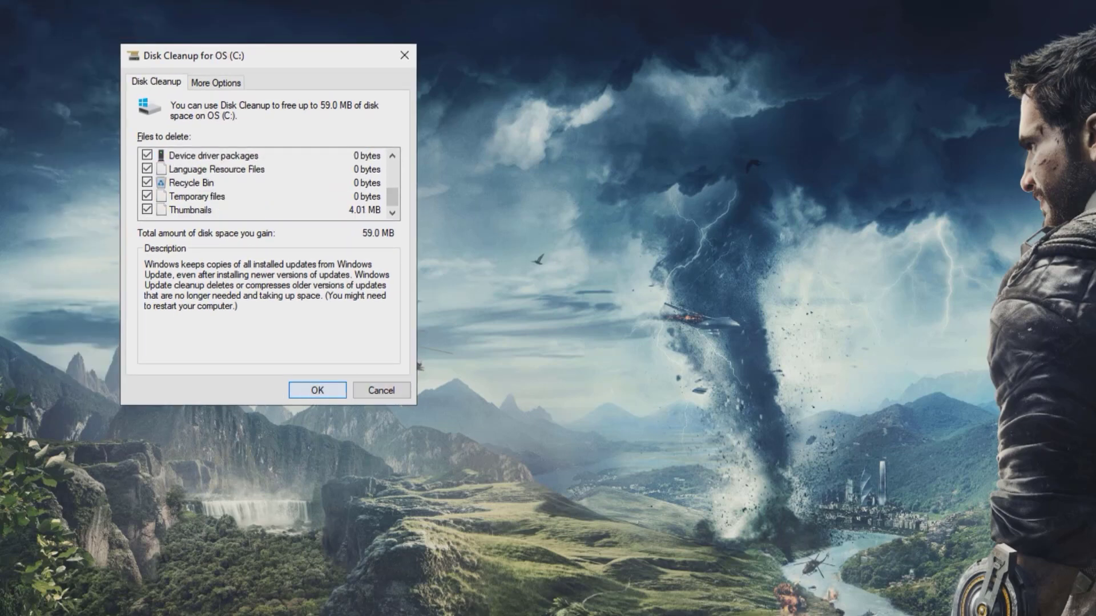
{"action": "left_click", "coordinate": [317, 390]}
{"action": "left_click", "coordinate": [318, 390]}
{"action": "left_click", "coordinate": [809, 441]}
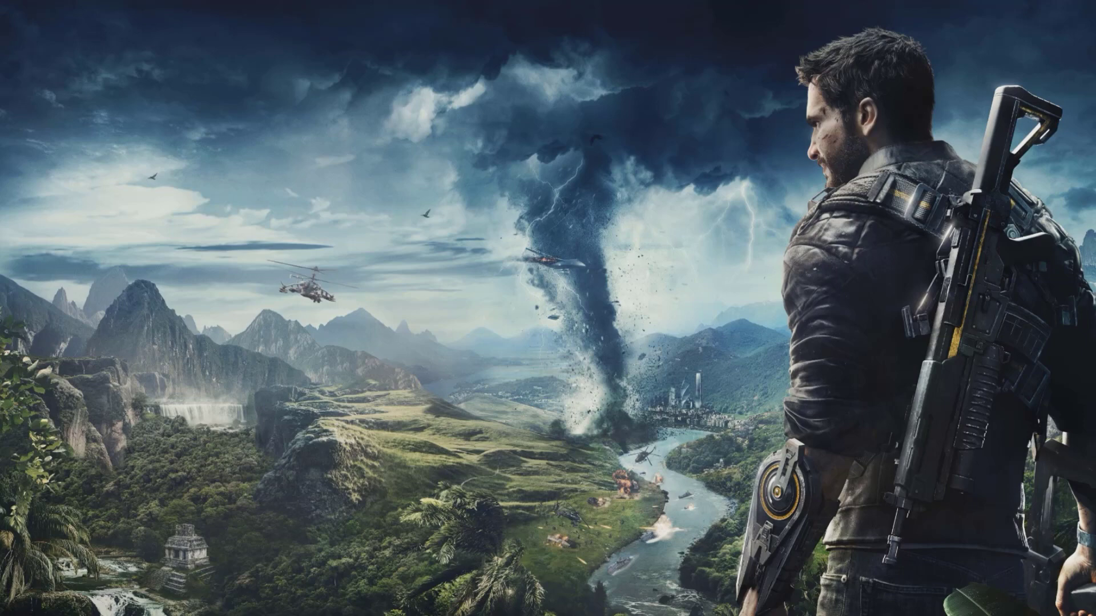
- Open Task Manager, sort the processes by CPU usage, look through the list and close it
{"action": "key", "text": "ctrl+shift+Escape"}
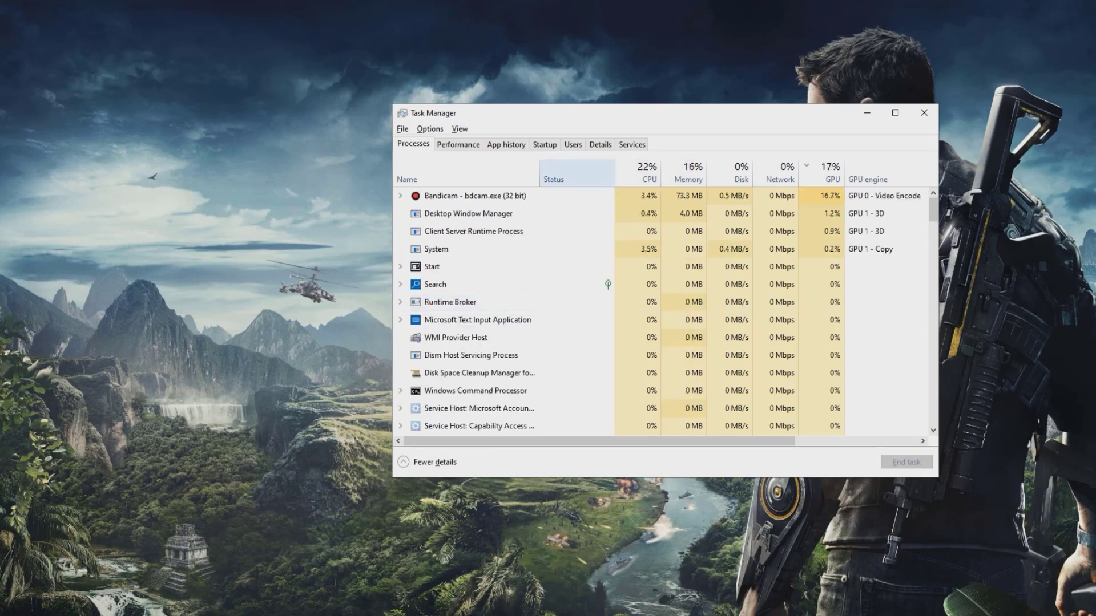
{"action": "left_click", "coordinate": [645, 171]}
{"action": "scroll", "coordinate": [662, 311], "scroll_direction": "down", "scroll_amount": 4}
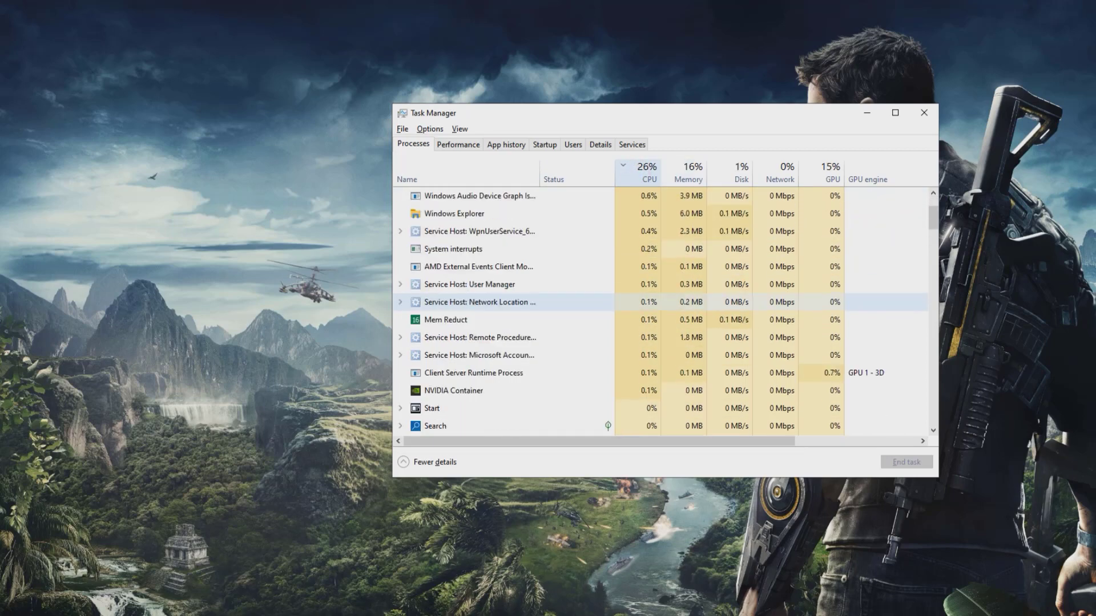
{"action": "scroll", "coordinate": [662, 310], "scroll_direction": "up", "scroll_amount": 5}
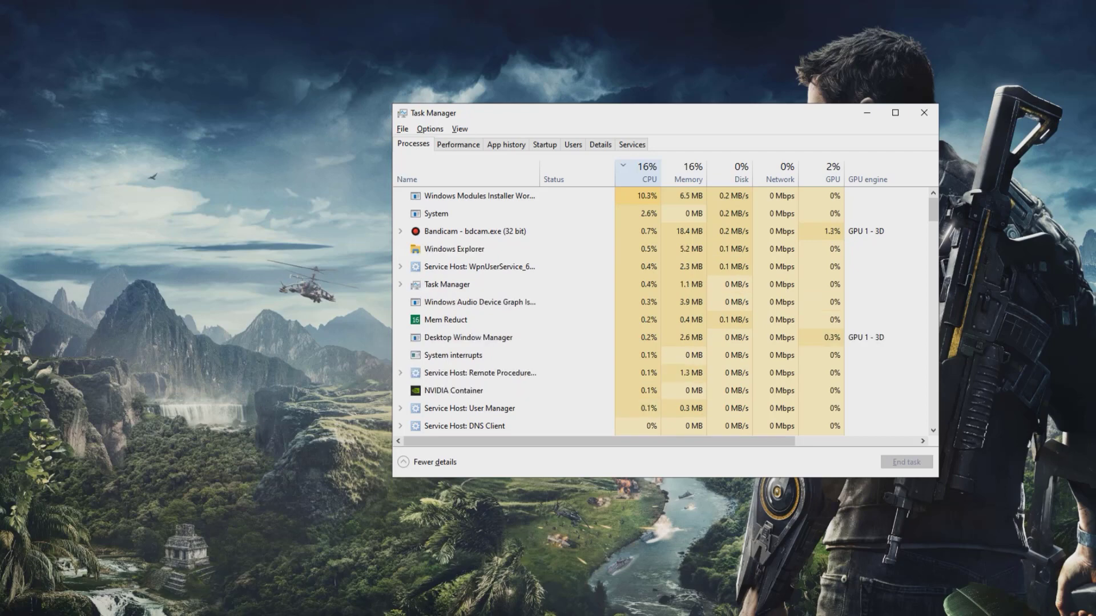
{"action": "scroll", "coordinate": [661, 311], "scroll_direction": "down", "scroll_amount": 8}
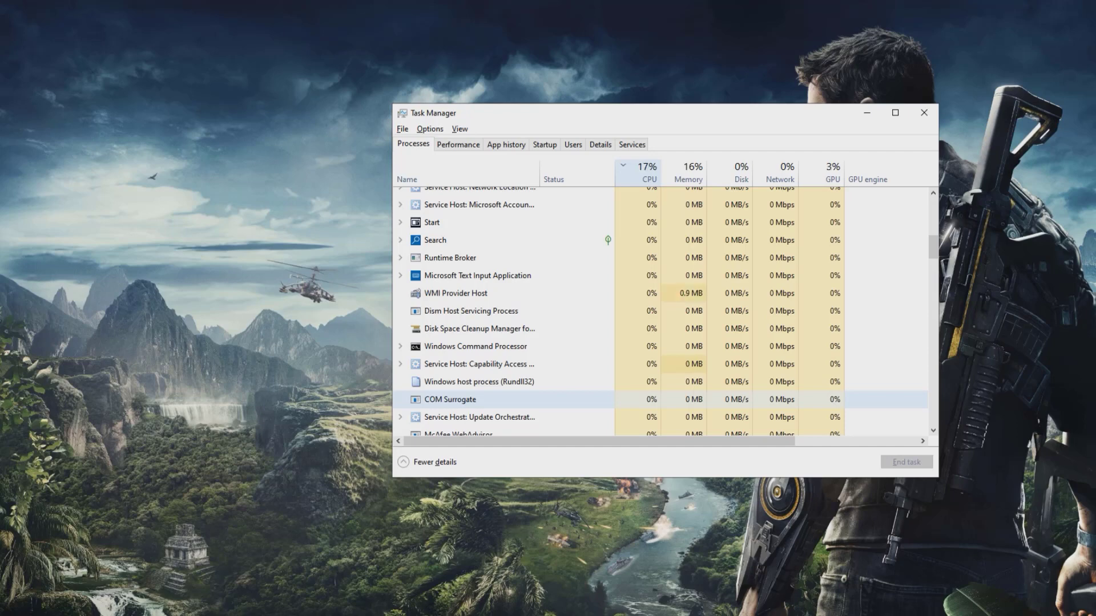
{"action": "scroll", "coordinate": [662, 311], "scroll_direction": "up", "scroll_amount": 5}
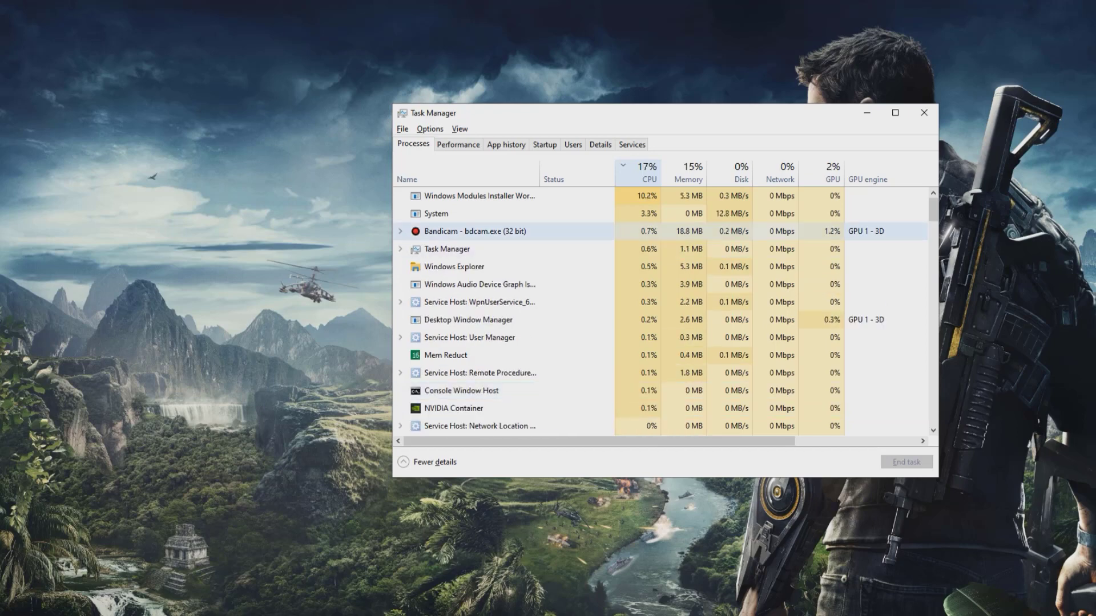
{"action": "left_click", "coordinate": [924, 112]}
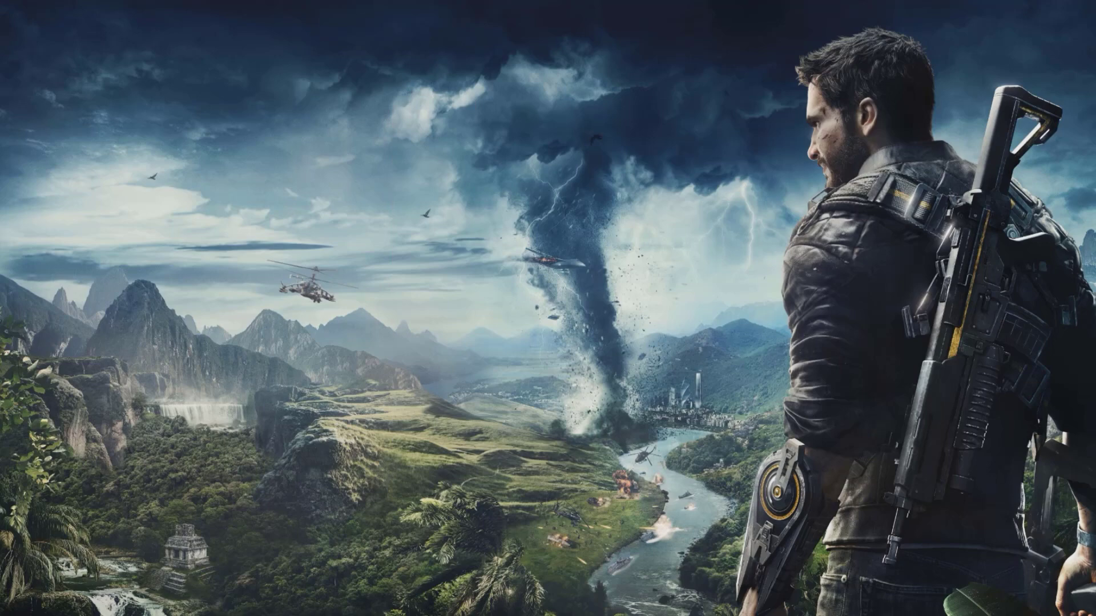